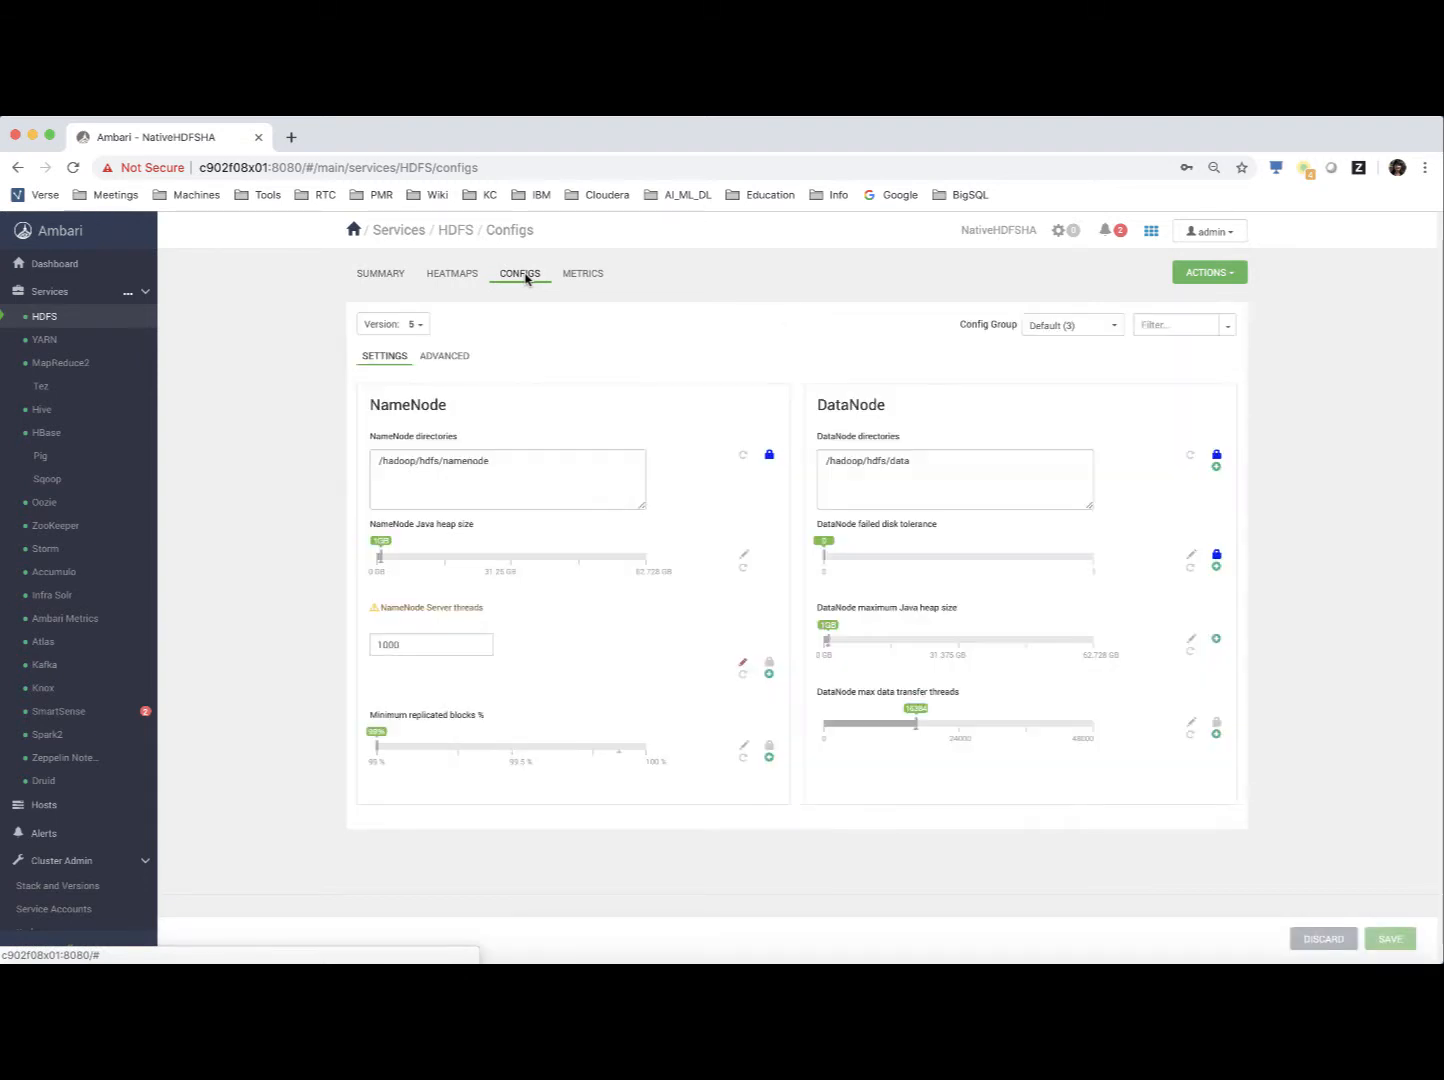
Open the advanced HDFS configuration, collapse the DataNode, General and NFS Gateway sections, and expand Advanced core-site
{"action": "left_click", "coordinate": [445, 359]}
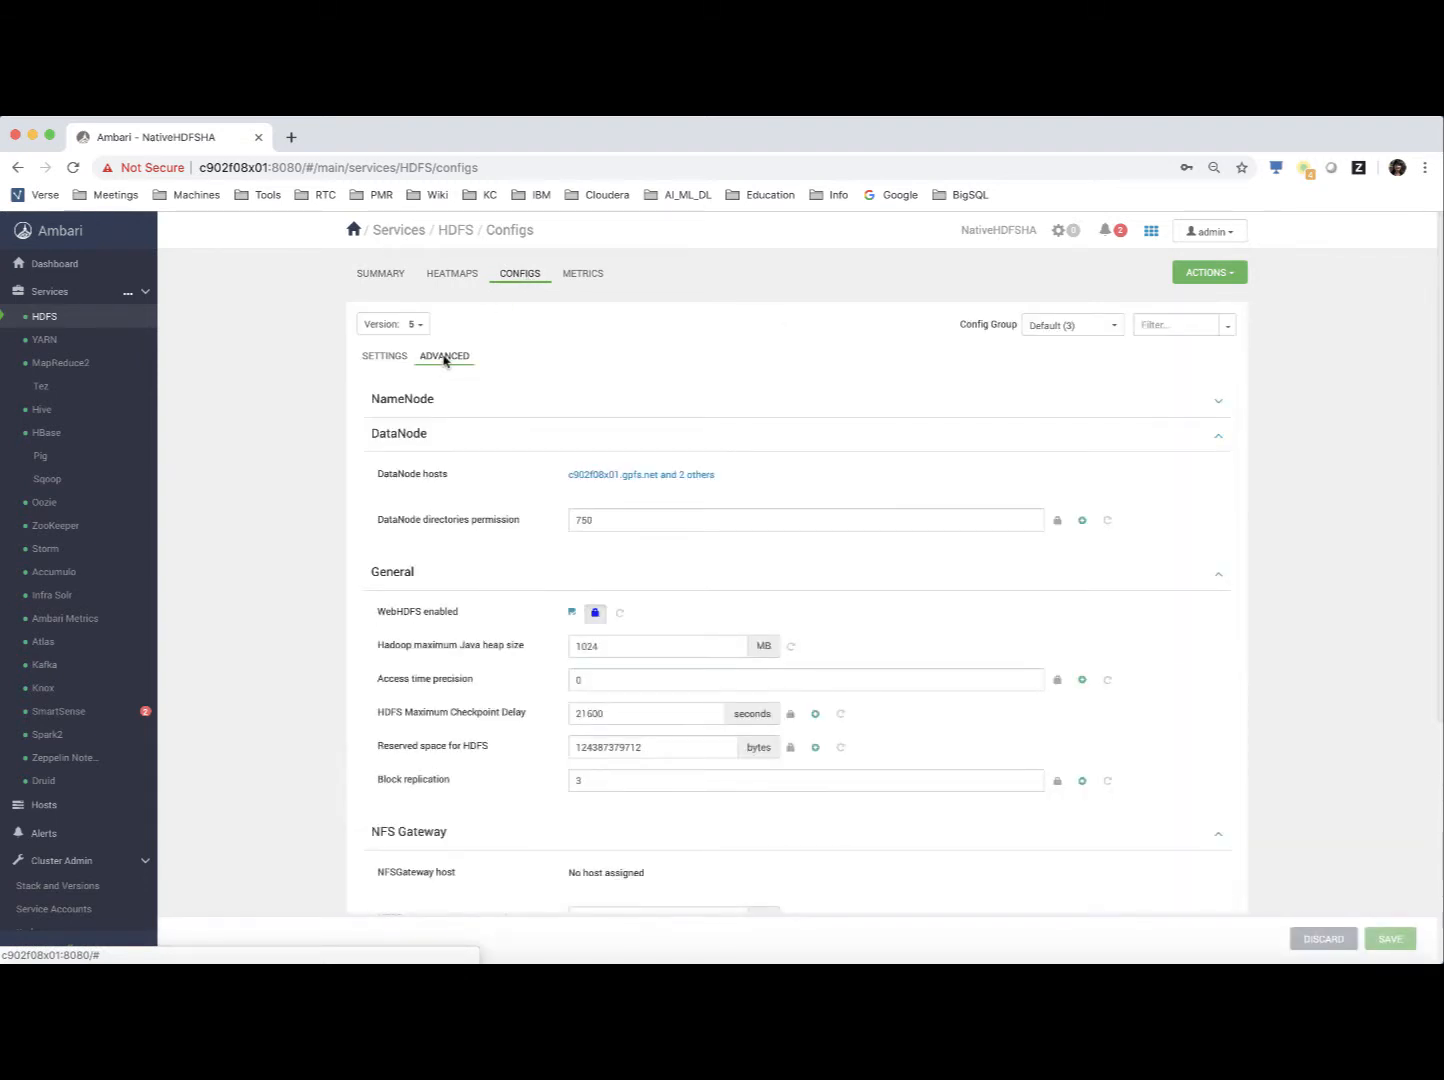
{"action": "left_click", "coordinate": [400, 576]}
{"action": "left_click", "coordinate": [405, 435]}
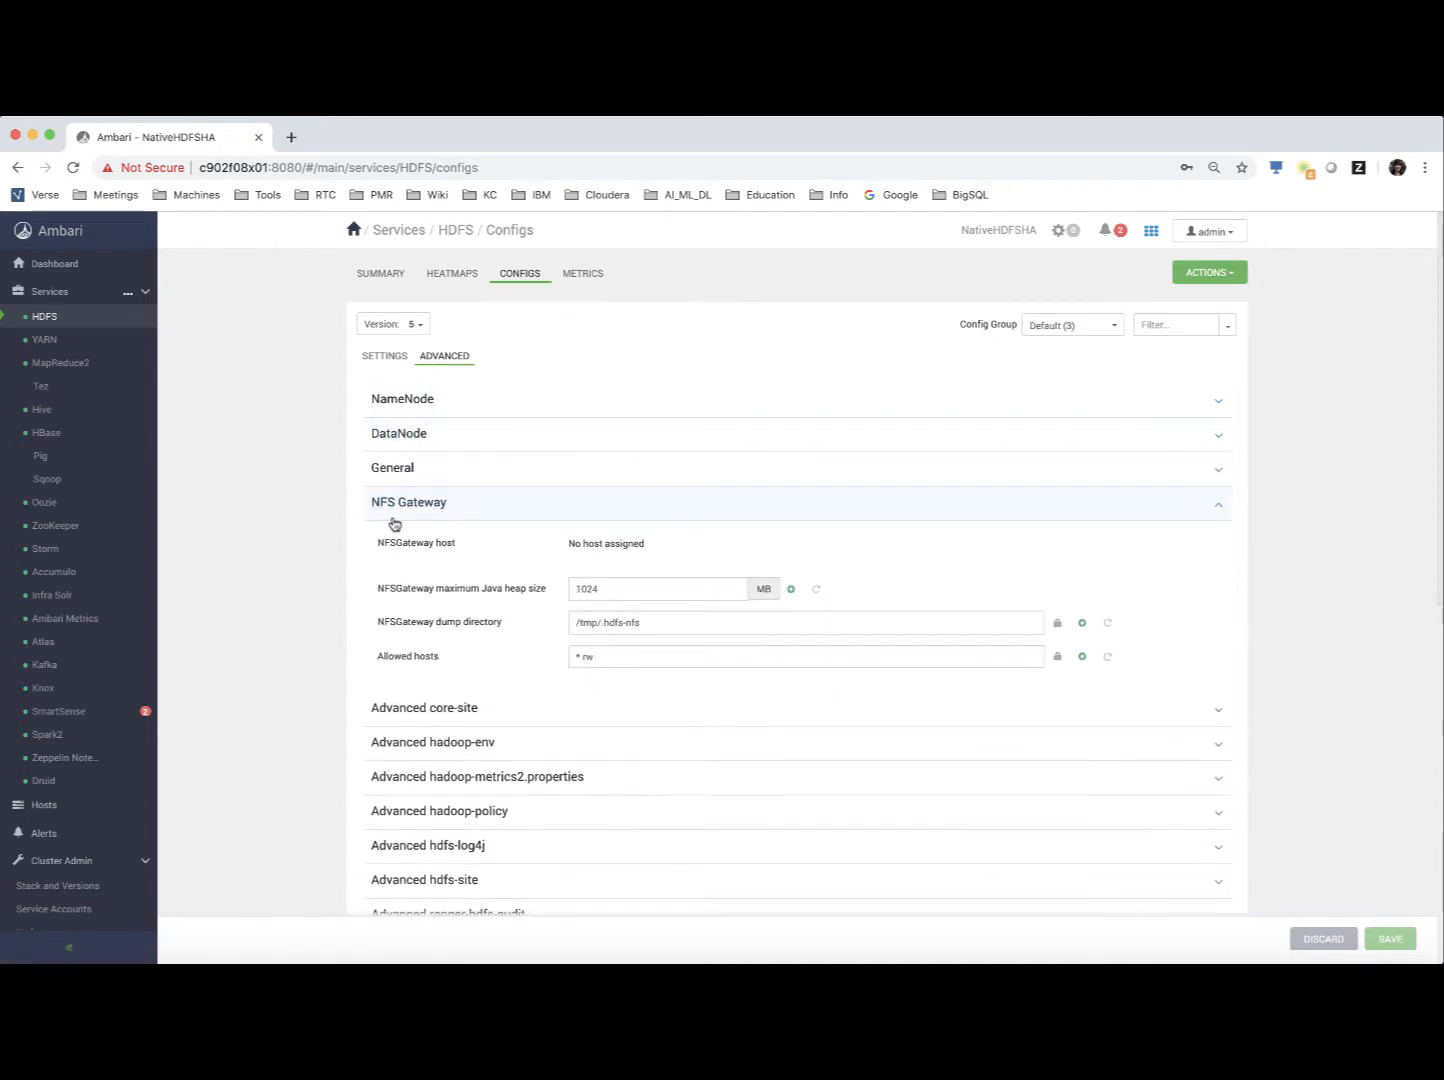
{"action": "left_click", "coordinate": [398, 508]}
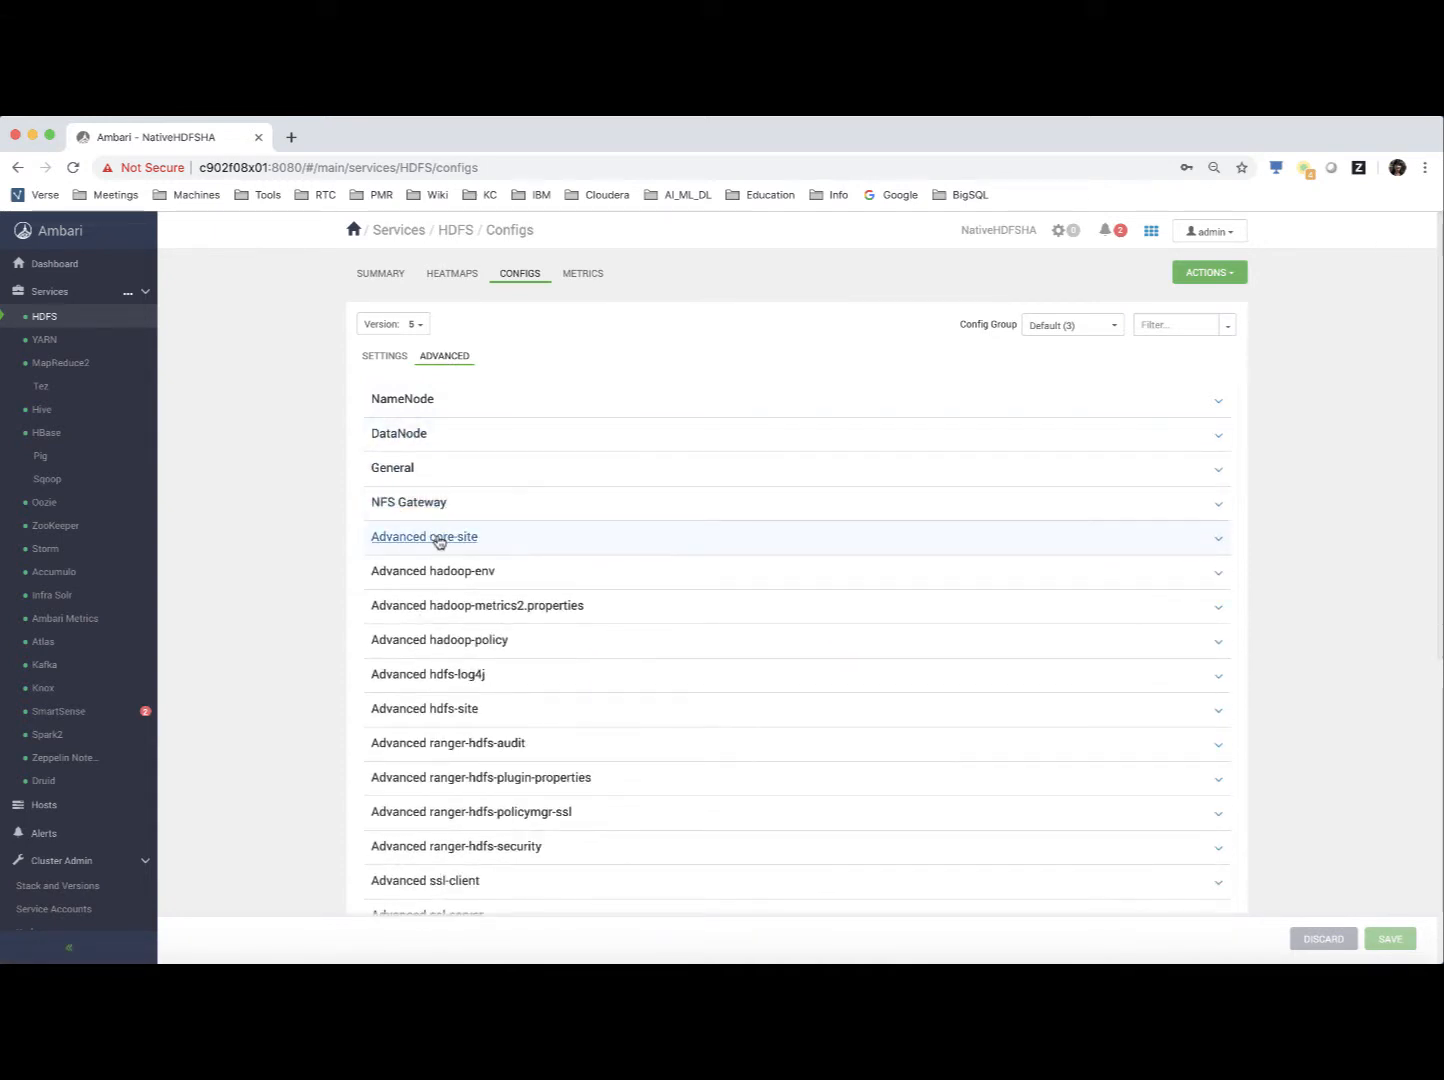
{"action": "left_click", "coordinate": [438, 541]}
Set fs.defaultFS in Advanced core-site to viewfs://bdaviewfscluster
{"action": "left_click", "coordinate": [655, 615]}
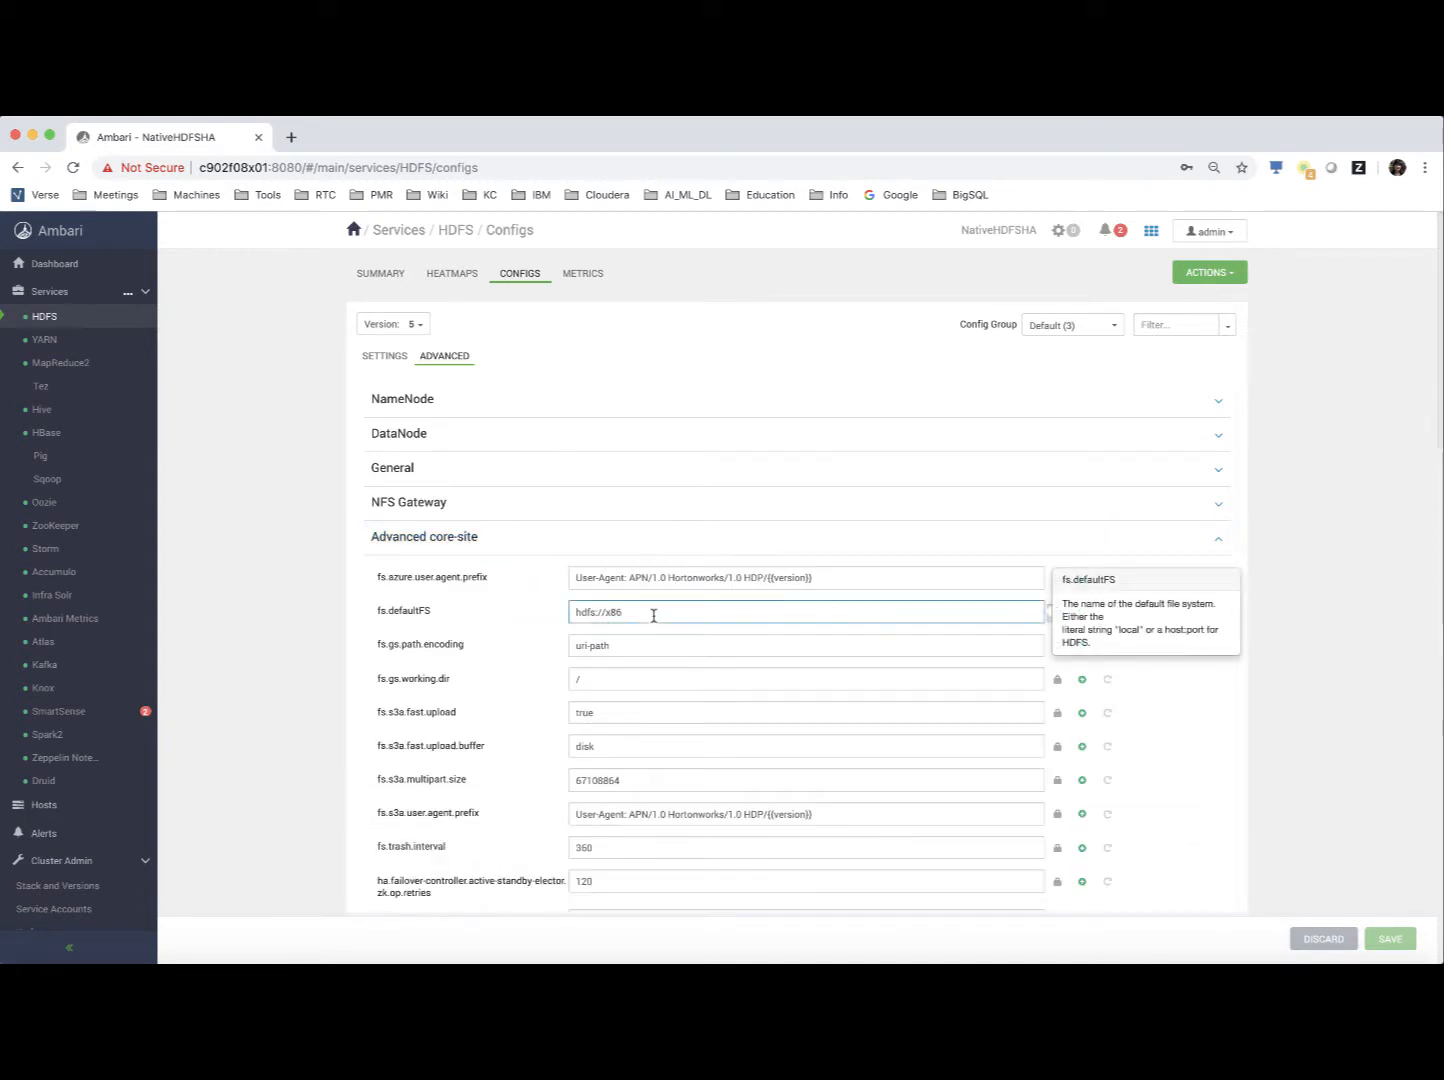
{"action": "key", "text": "BackSpace"}
{"action": "key", "text": "BackSpace"}
{"action": "key", "text": "BackSpace"}
{"action": "key", "text": "BackSpace"}
{"action": "key", "text": "BackSpace"}
{"action": "key", "text": "BackSpace"}
{"action": "key", "text": "BackSpace"}
{"action": "key", "text": "BackSpace"}
{"action": "key", "text": "BackSpace"}
{"action": "key", "text": "BackSpace"}
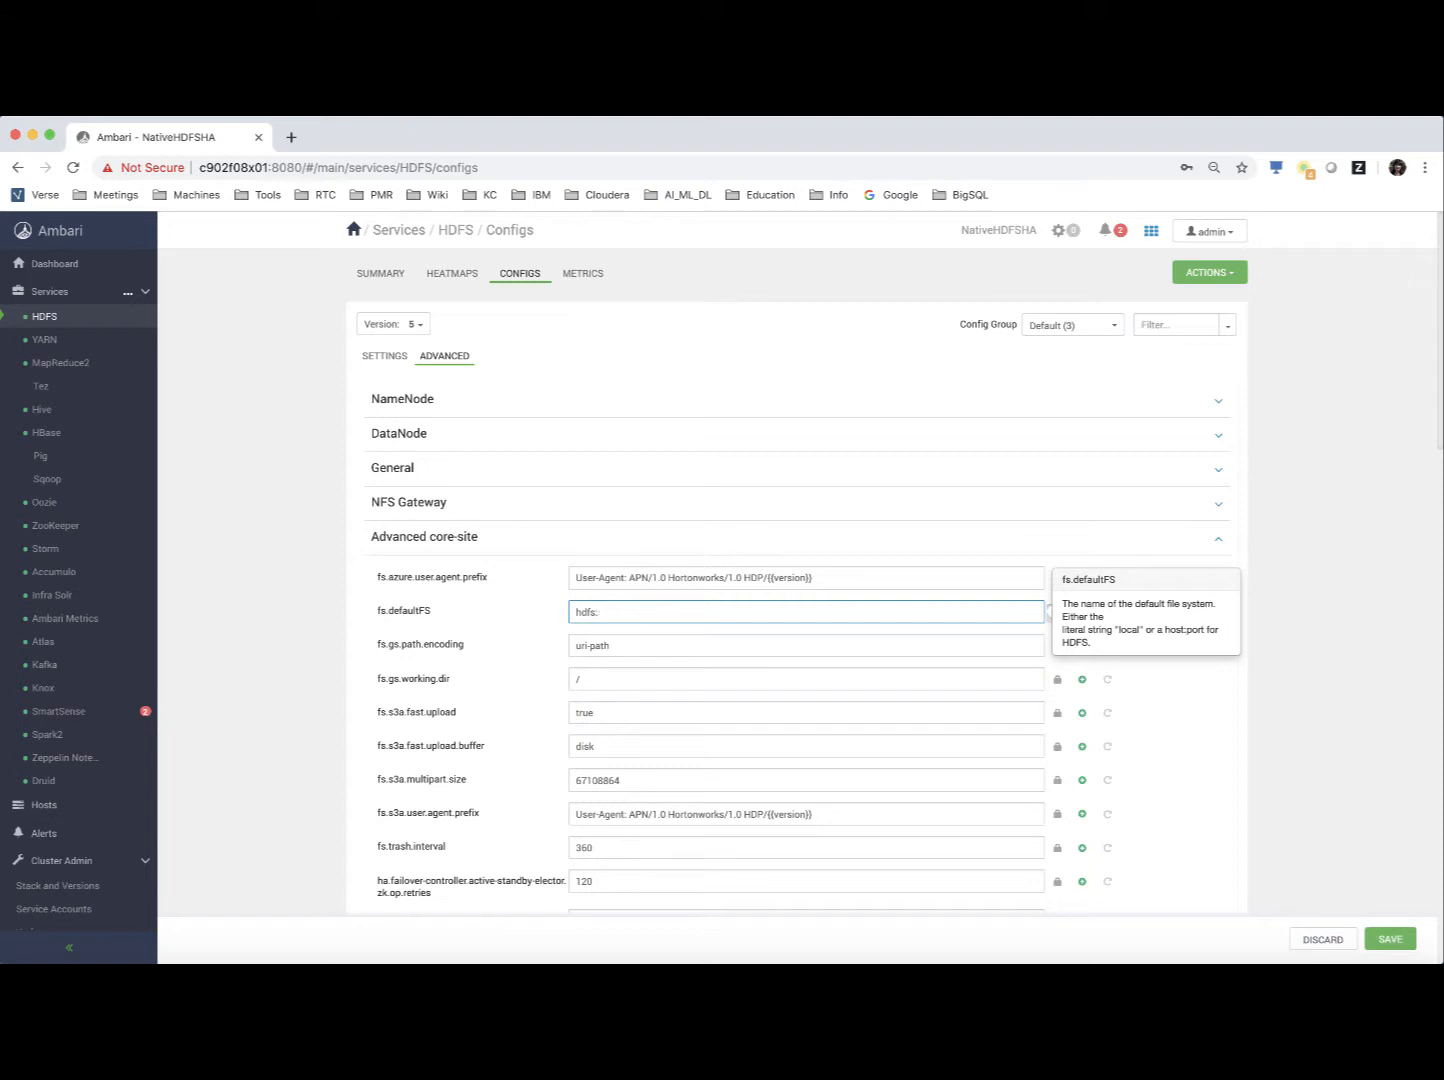
{"action": "type", "text": "v"}
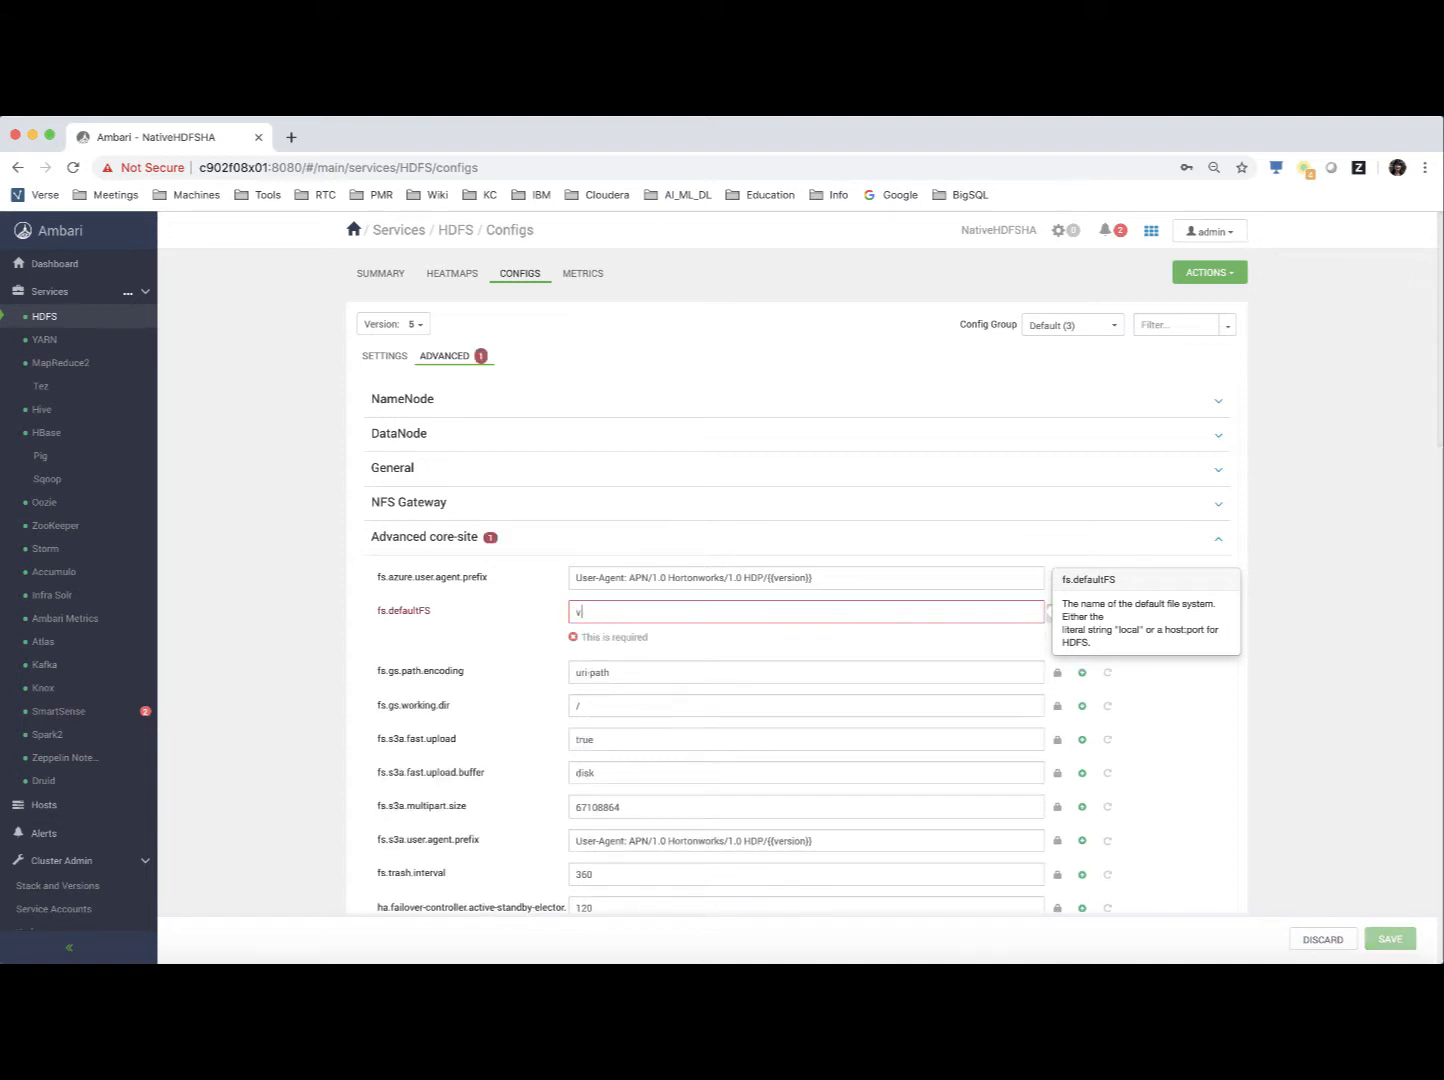
{"action": "type", "text": "iewfs"}
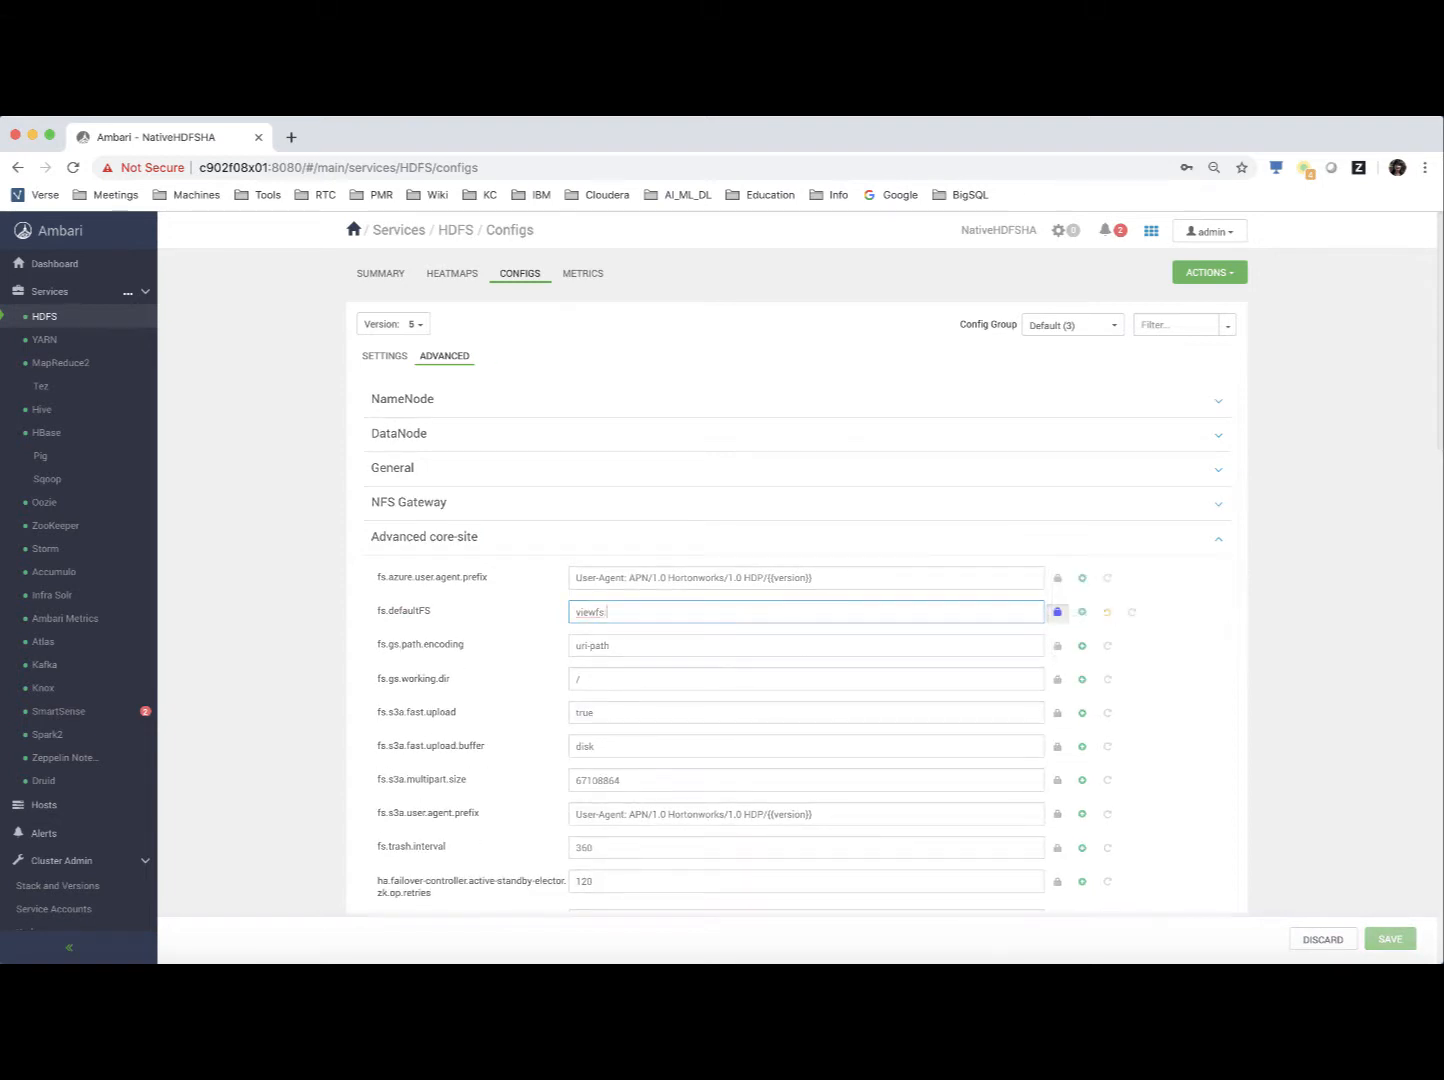
{"action": "type", "text": "://bdaviewfscl"}
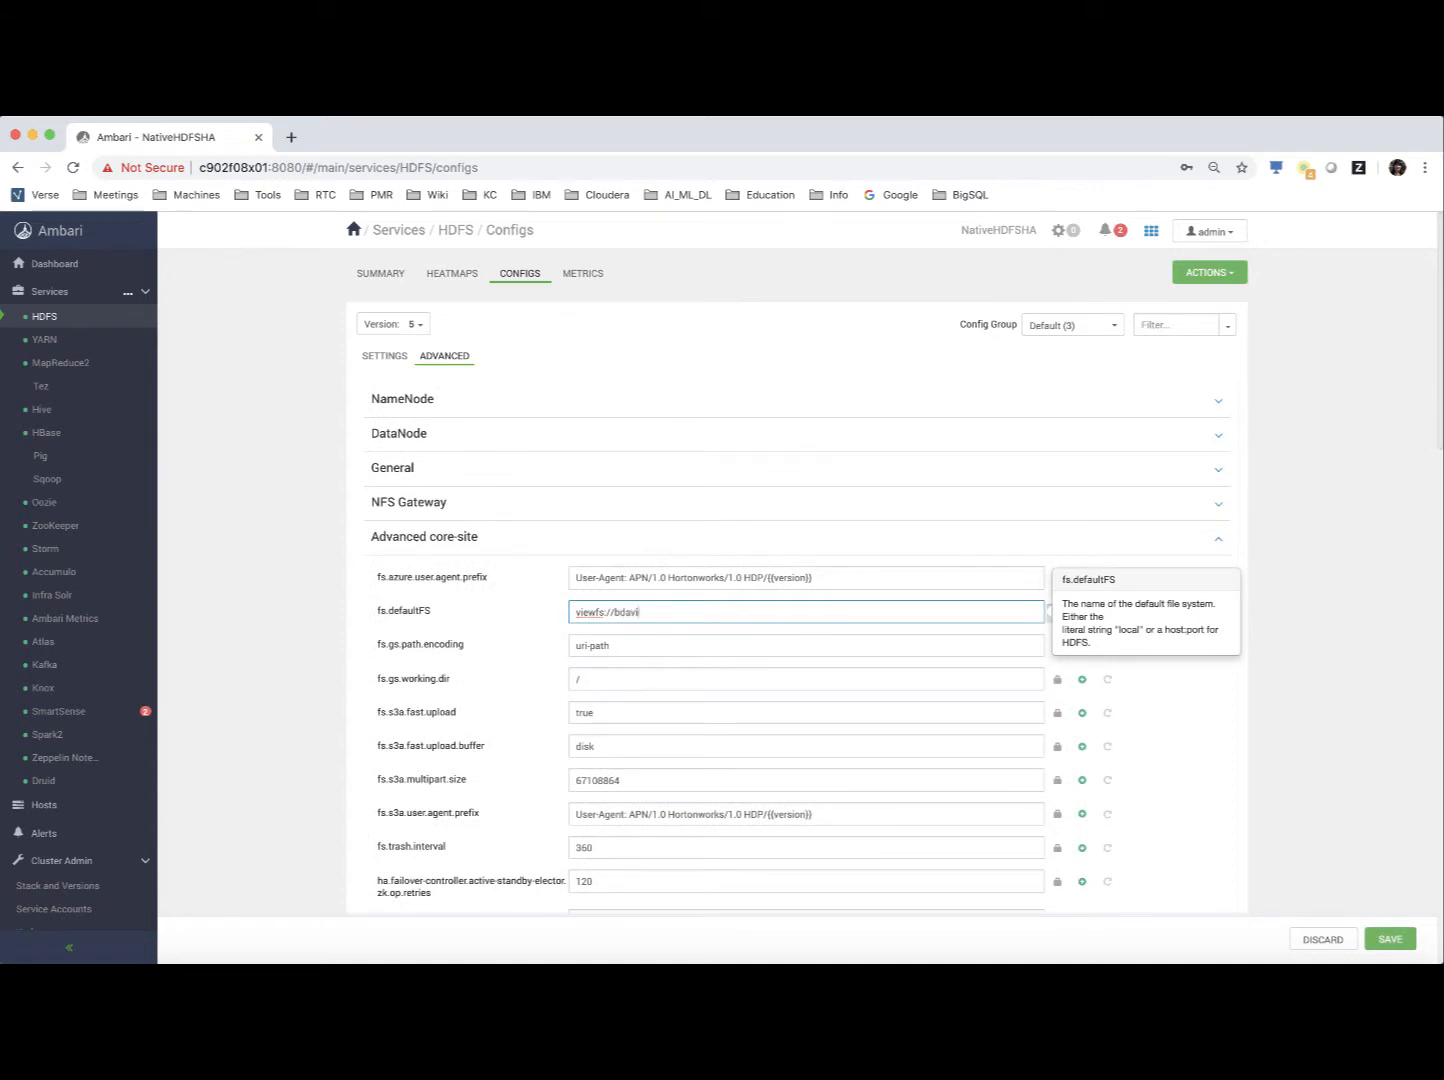
{"action": "type", "text": "uster"}
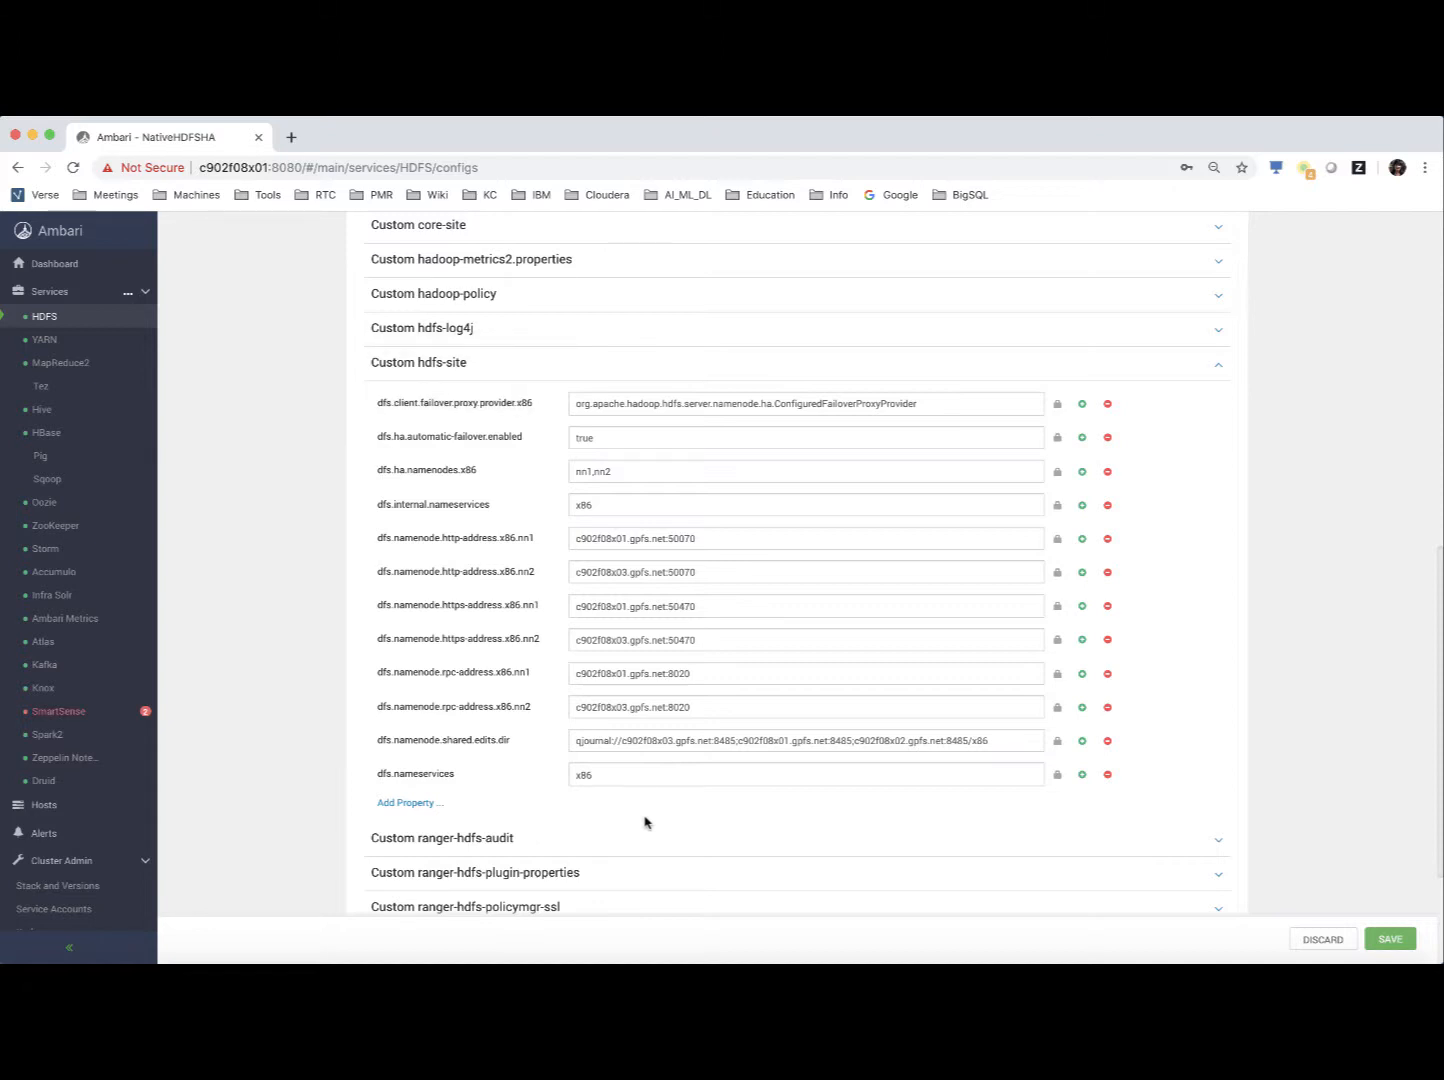
Set dfs.nameservices in Custom hdfs-site to x86,ClusterY
{"action": "left_click", "coordinate": [625, 774]}
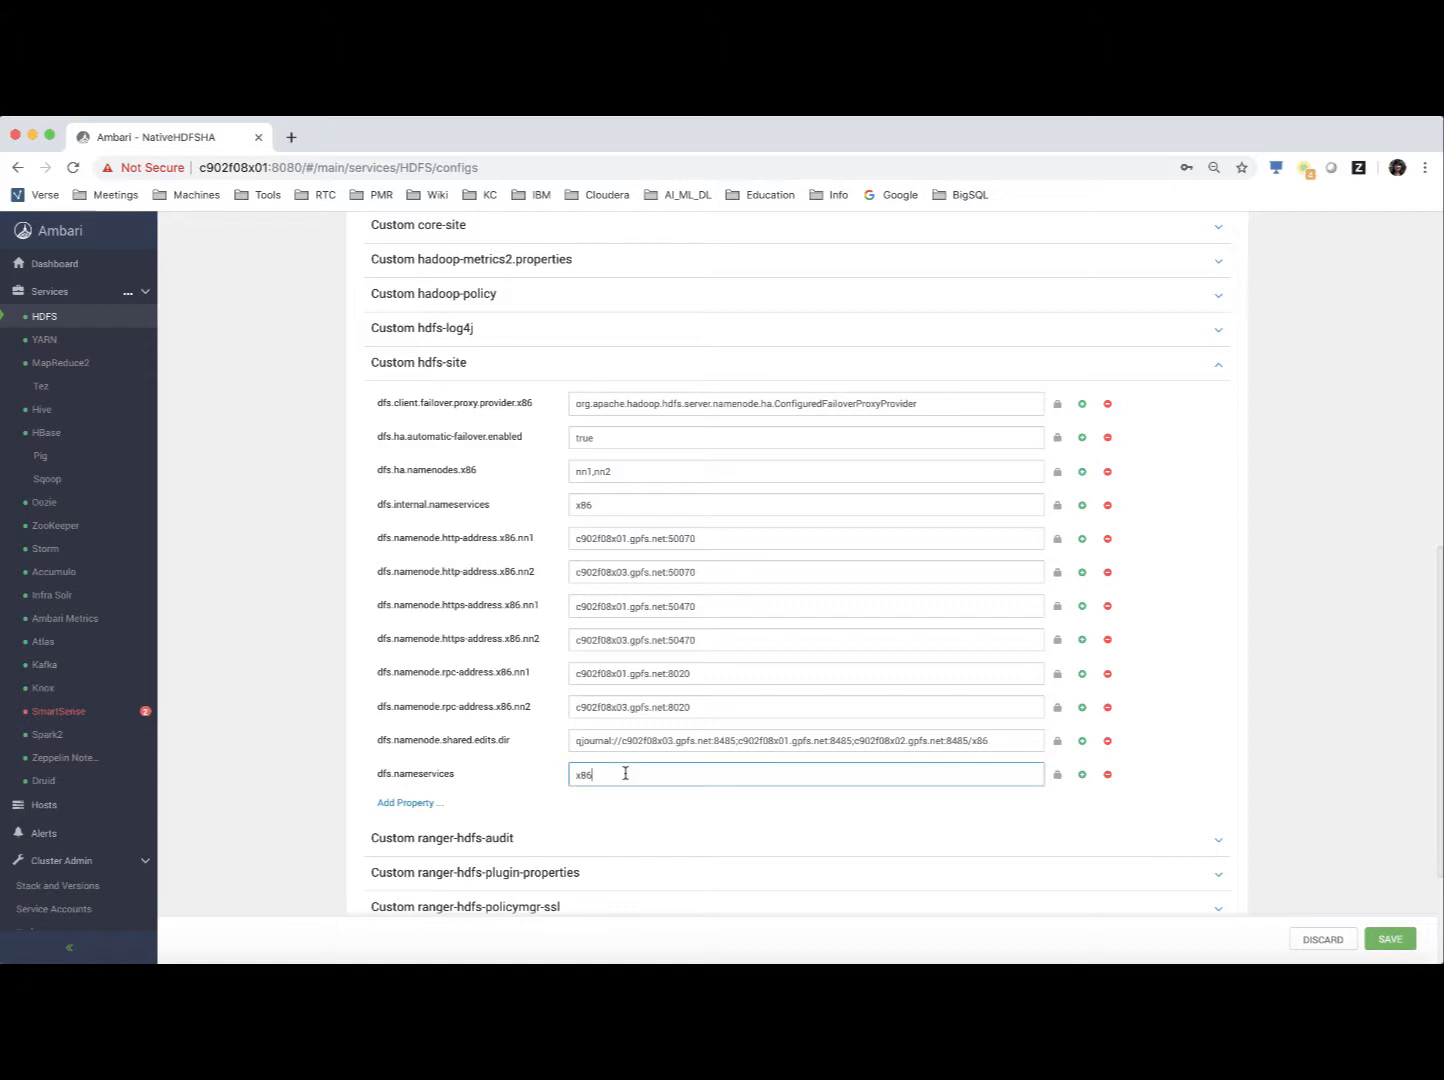
{"action": "type", "text": ",ClusterY"}
Bulk-add ClusterY's failover proxy provider, namenodes nn1,nn2, and HTTP (port 50070) and RPC (port 8020) addresses on c902f14x04.gpfs.net and c902f14x06.gpfs.net to Custom hdfs-site
{"action": "left_click", "coordinate": [406, 804]}
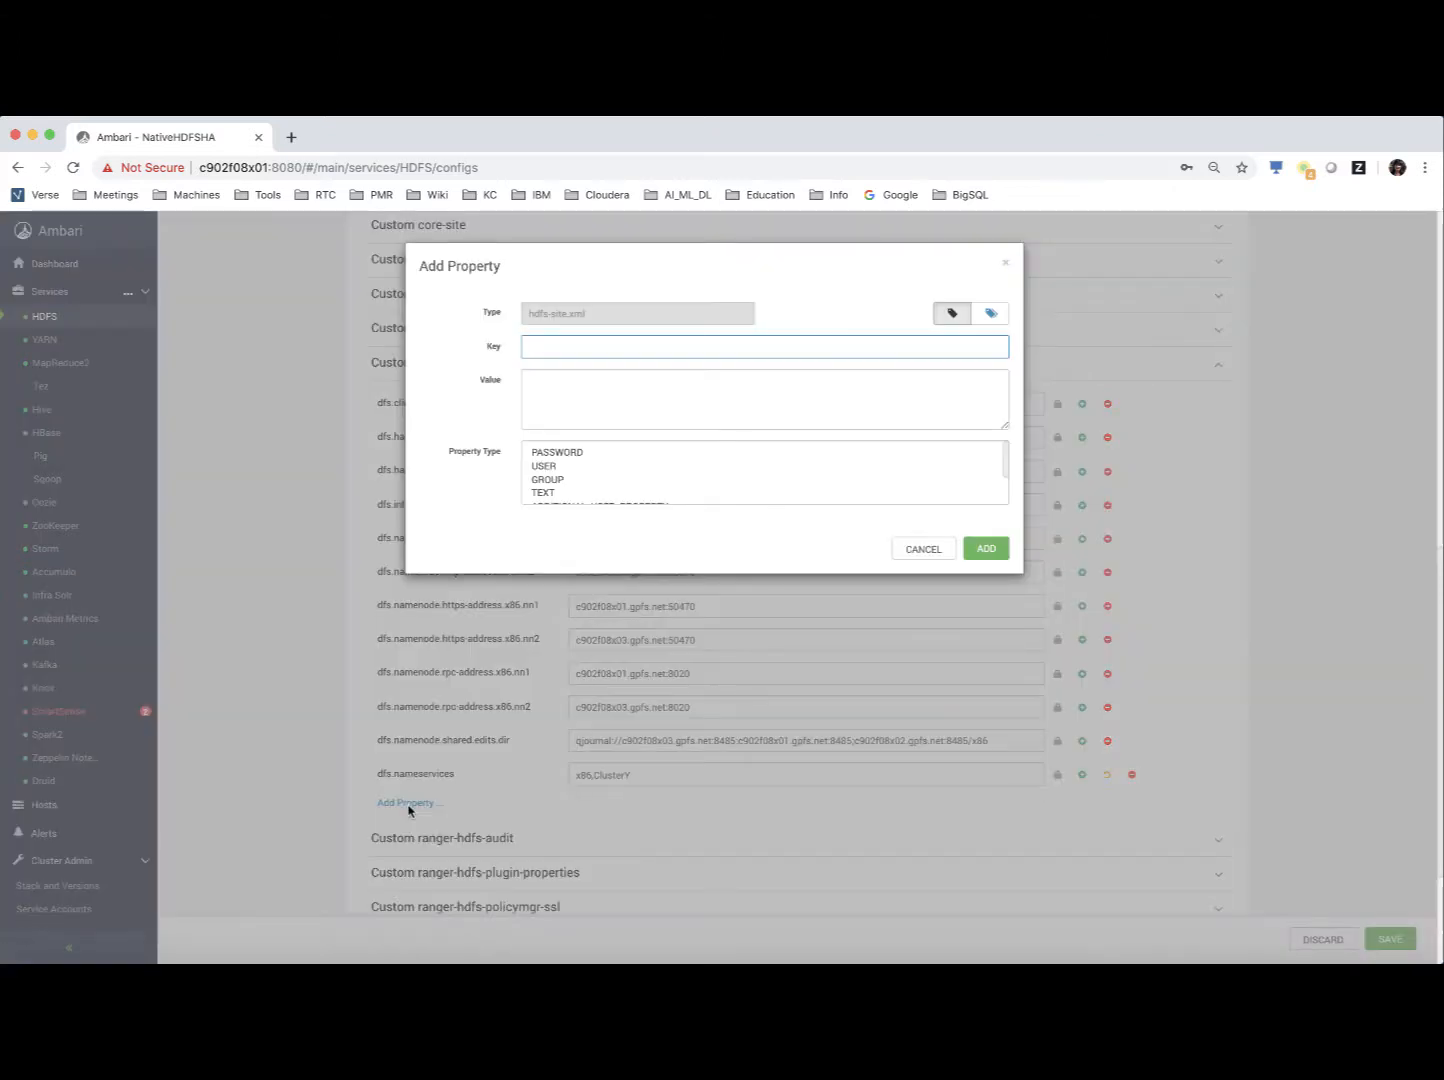
{"action": "left_click", "coordinate": [991, 313]}
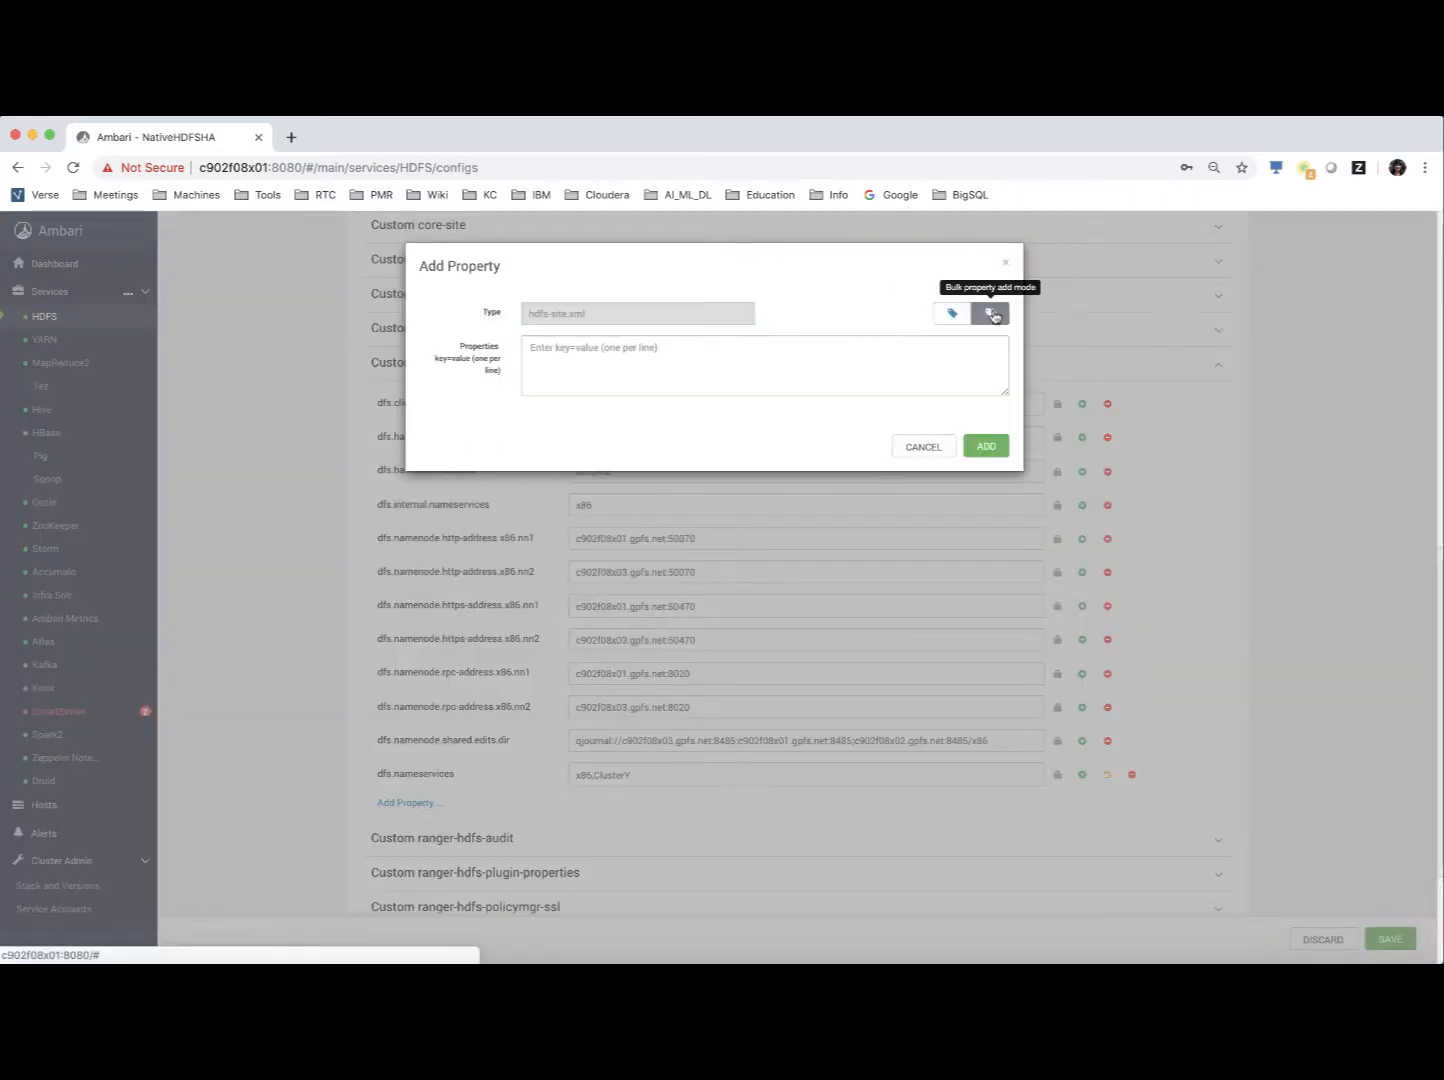
{"action": "key", "text": "super+Tab"}
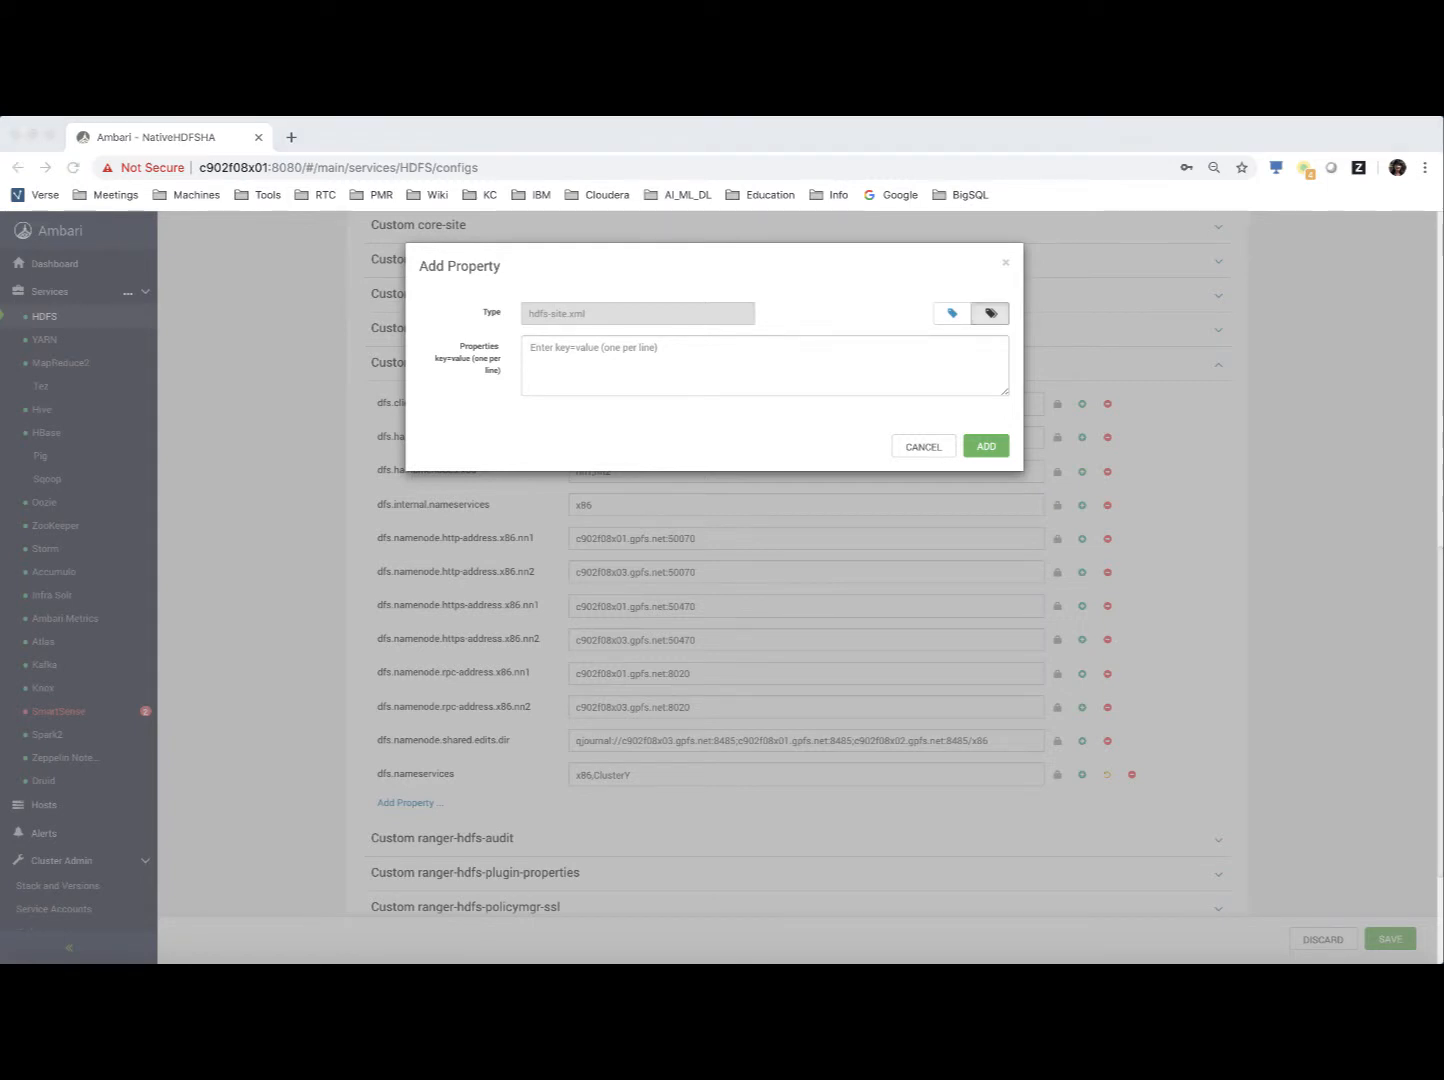
{"action": "key", "text": "super+Tab"}
{"action": "left_click", "coordinate": [716, 365]}
{"action": "type", "text": "dfs.namenode.http-address.ClusterY.nn1=c902f14x04.gpfs.net:50070 dfs.namenode.http-address.ClusterY.nn2=c902f14x06.gpfs.net:50070 dfs.namenode.rpc-address.ClusterY.nn1=c902f14x04.gpfs.net:8020 dfs.namenode.rpc-address.ClusterY.nn2=c902f14x06.gpfs.net:8020"}
{"action": "key", "text": "Return"}
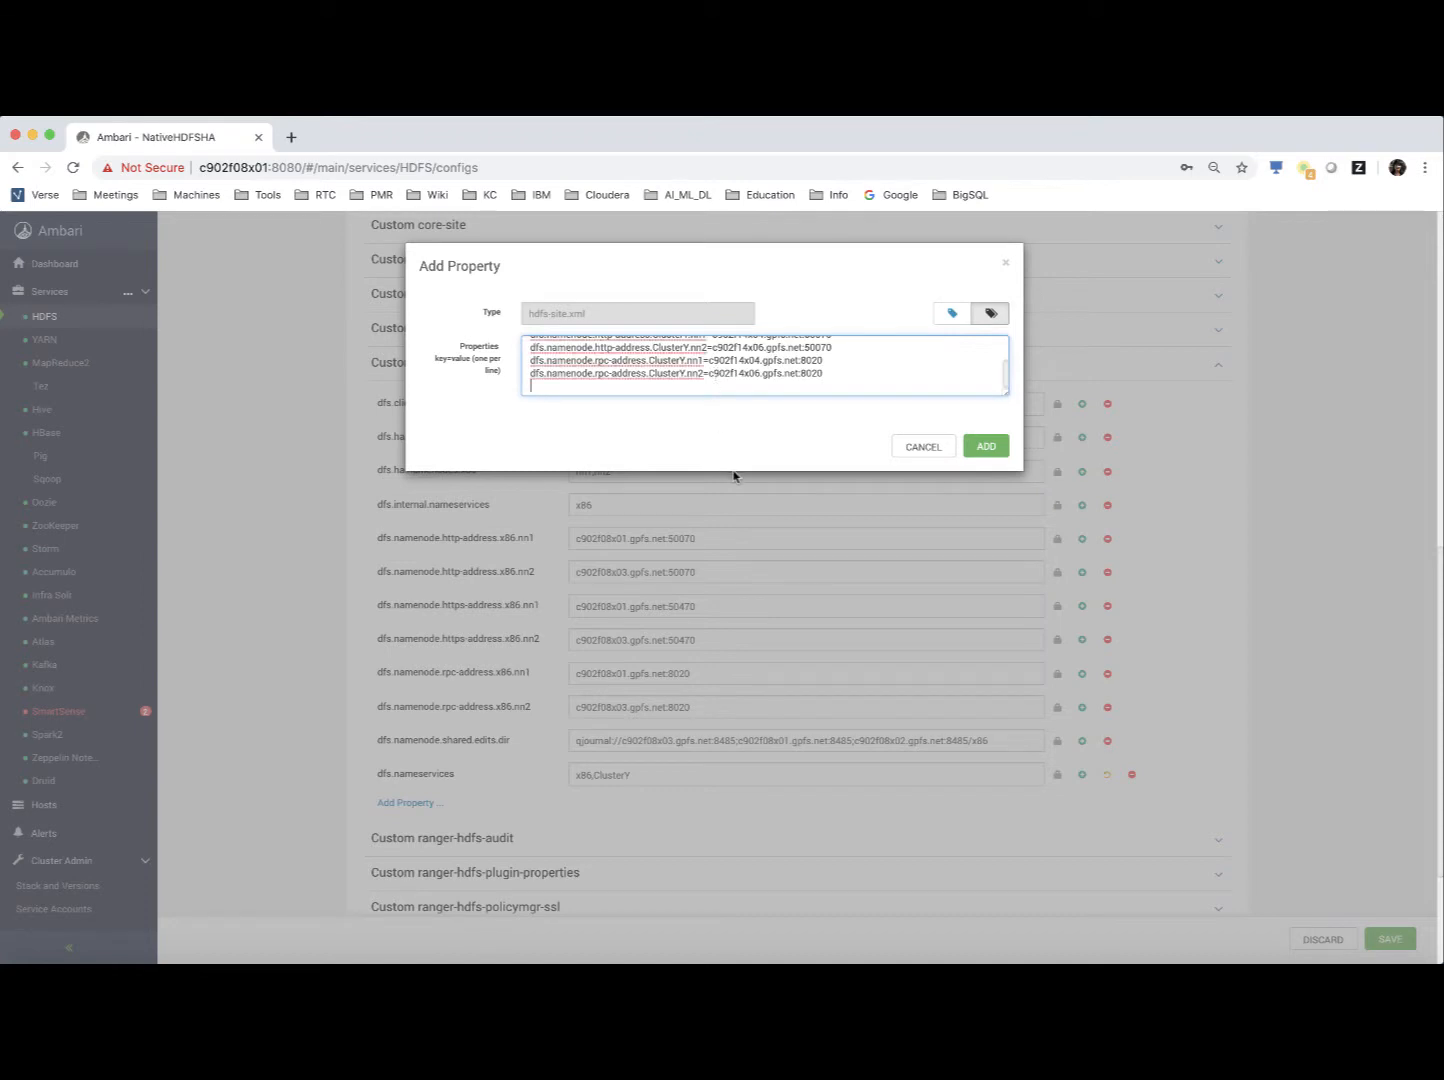
{"action": "key", "text": "Up"}
{"action": "key", "text": "Up"}
{"action": "key", "text": "Up"}
{"action": "key", "text": "Up"}
{"action": "key", "text": "Up"}
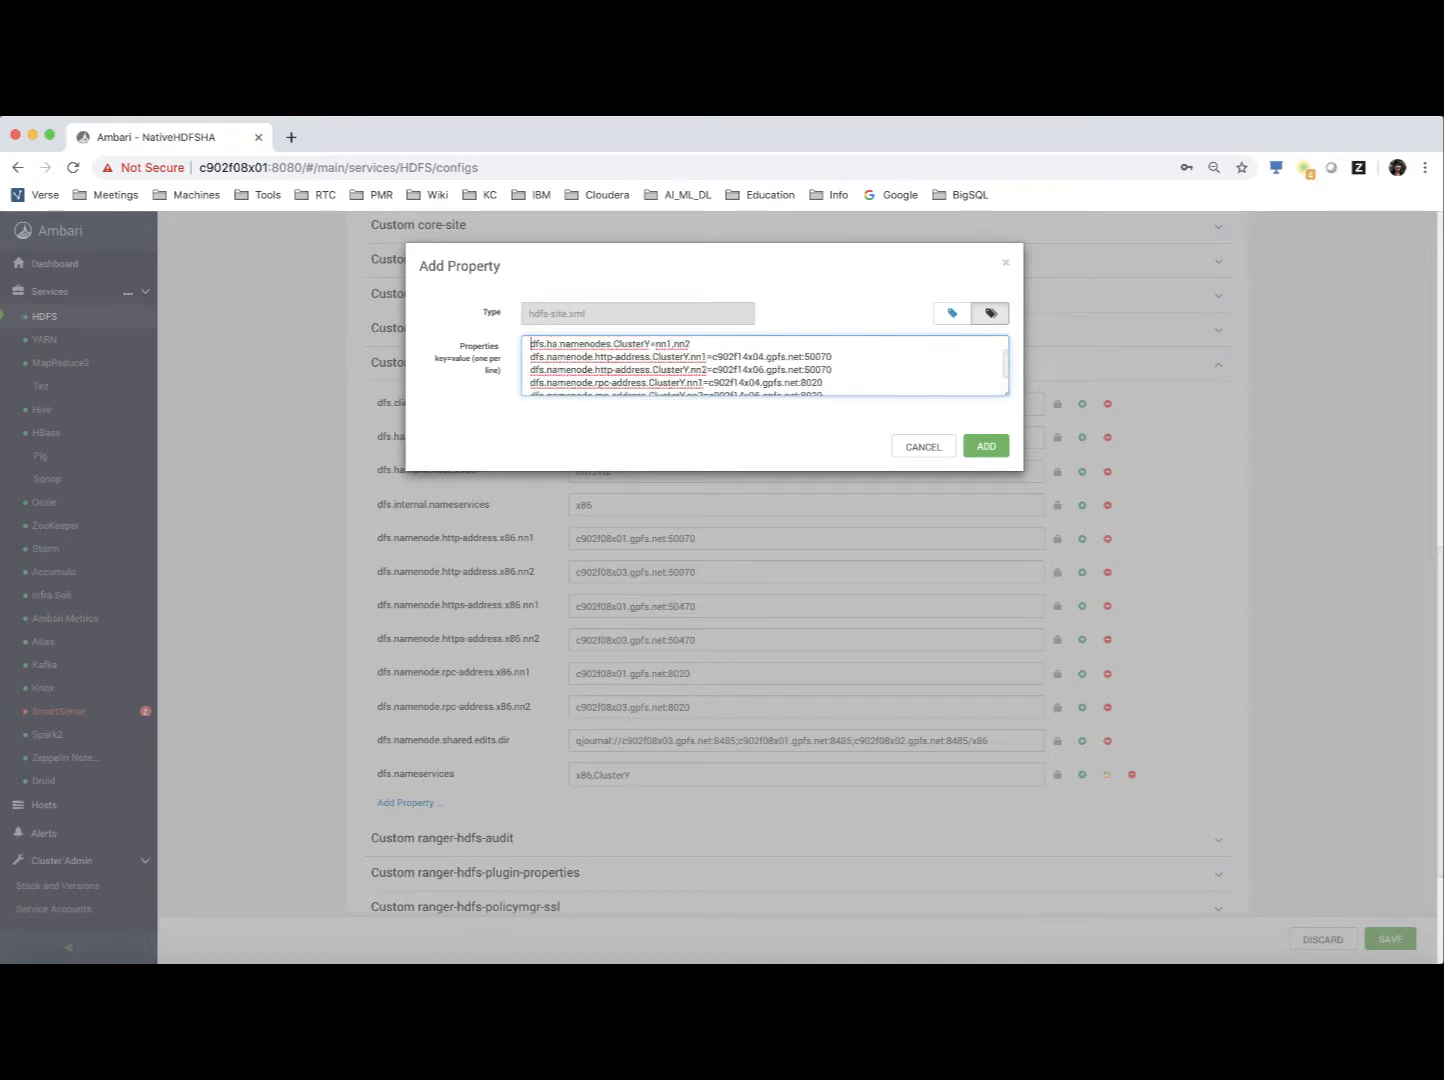
{"action": "key", "text": "Down"}
{"action": "key", "text": "Down"}
{"action": "key", "text": "Down"}
{"action": "key", "text": "Down"}
{"action": "key", "text": "Down"}
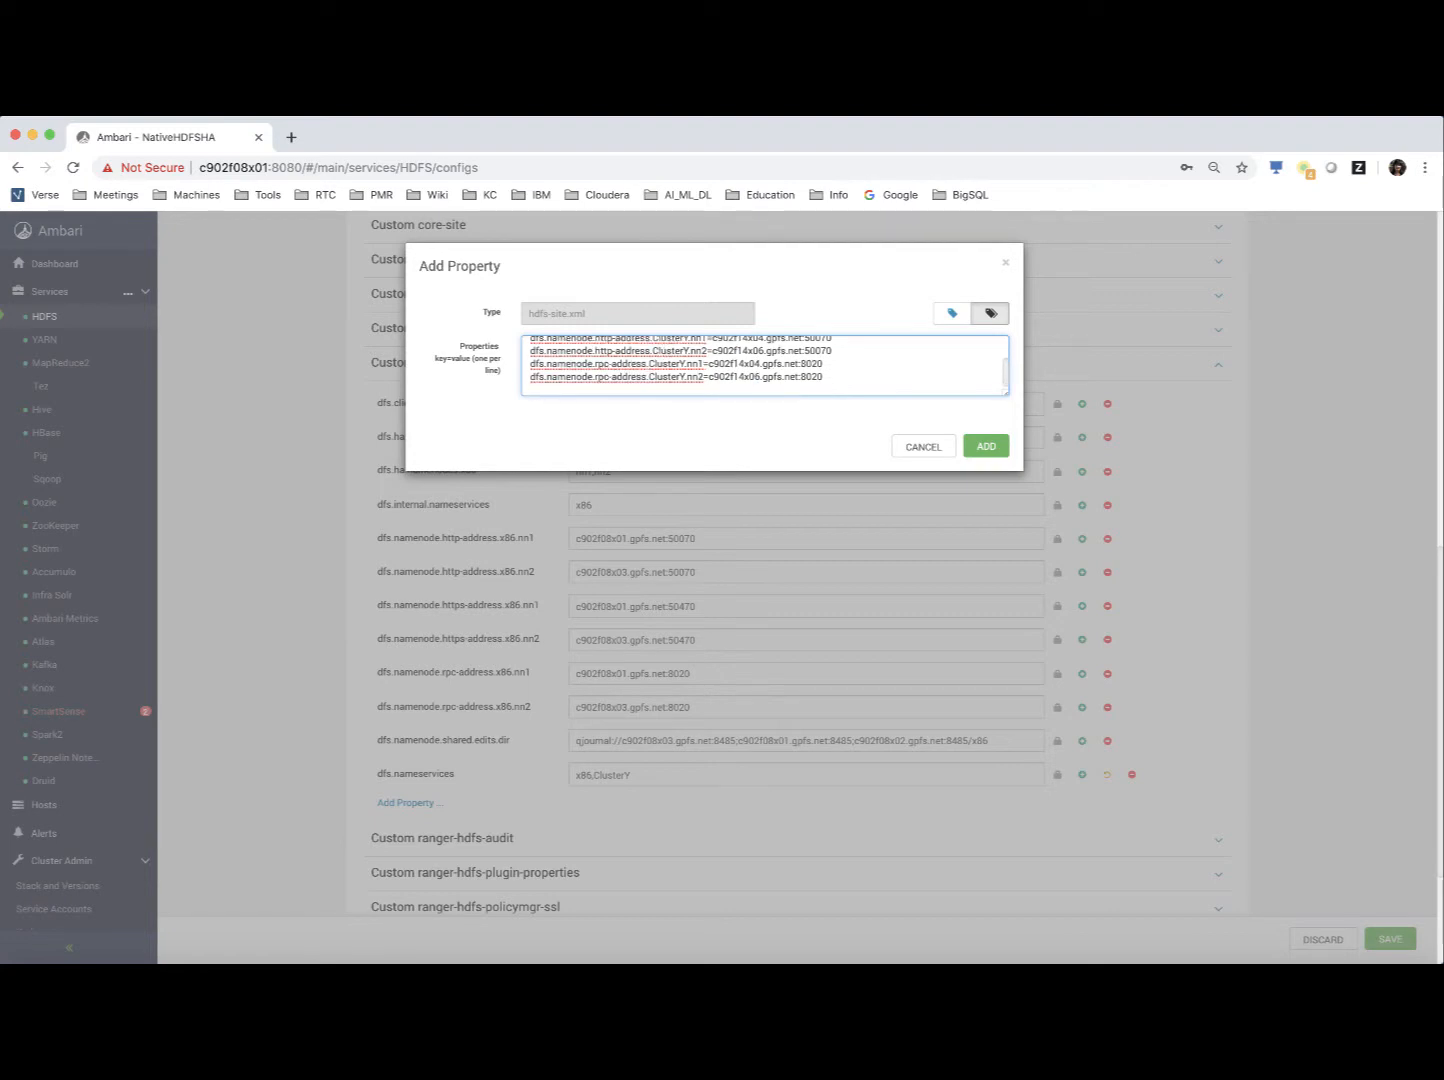
{"action": "left_click", "coordinate": [977, 445]}
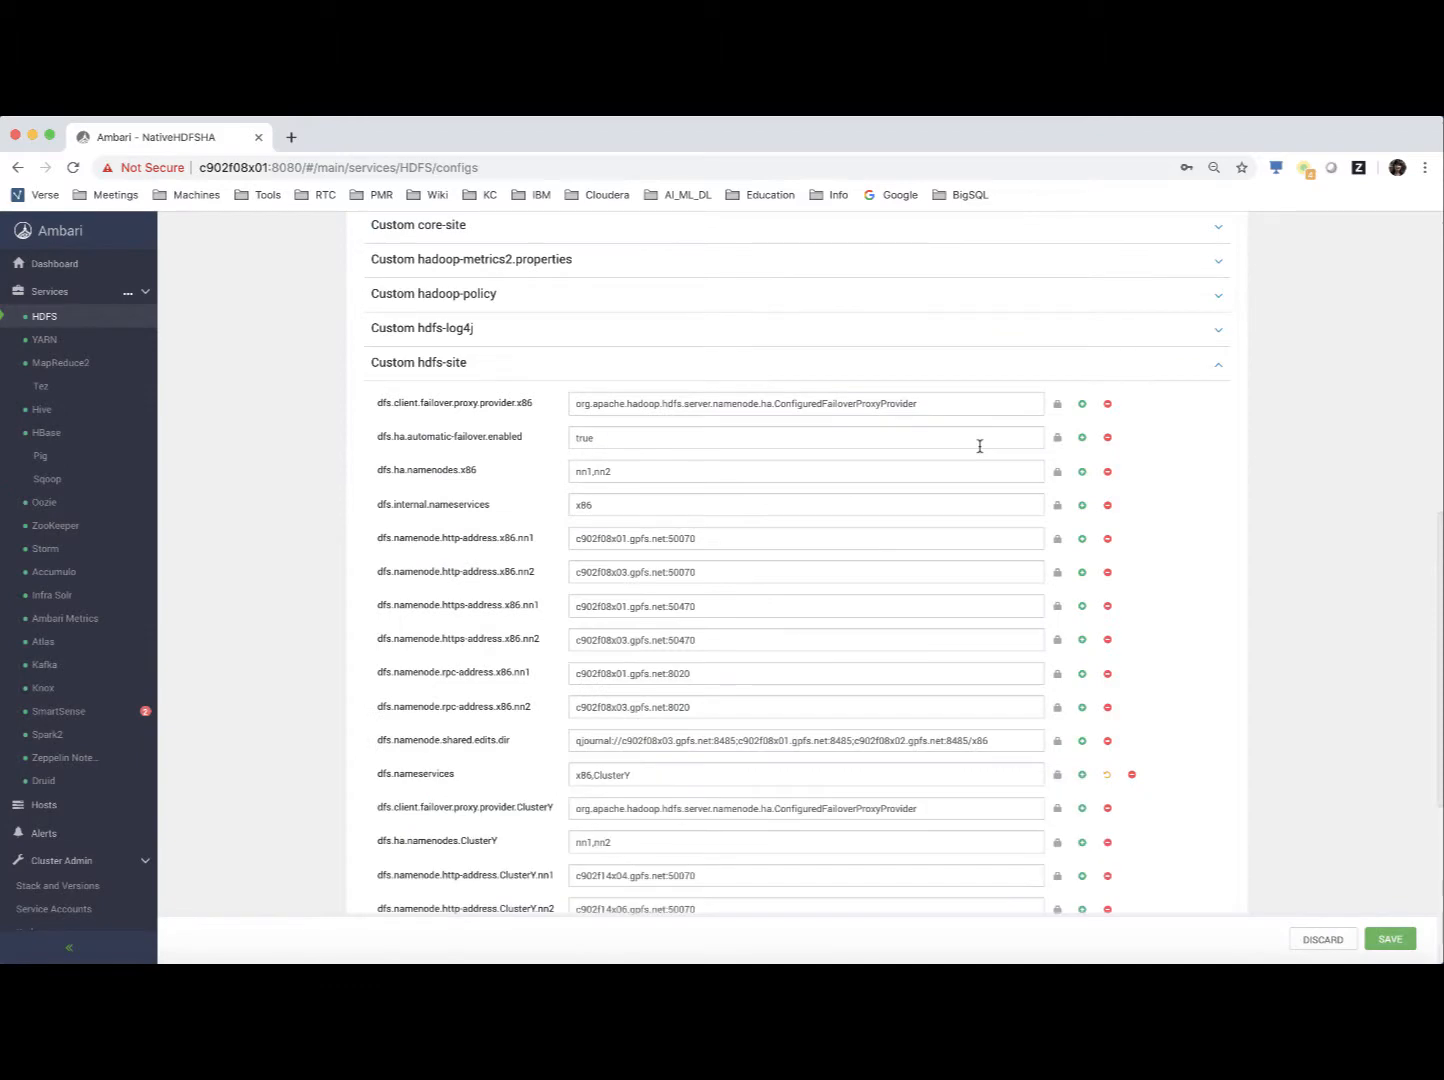
Paste the bdaviewfscluster mount table XML into Advanced viewfs-mount-table, including the /gpfsTestDir link to hdfs://ClusterY/TestDir
{"action": "scroll", "coordinate": [906, 735], "scroll_direction": "down", "scroll_amount": 3}
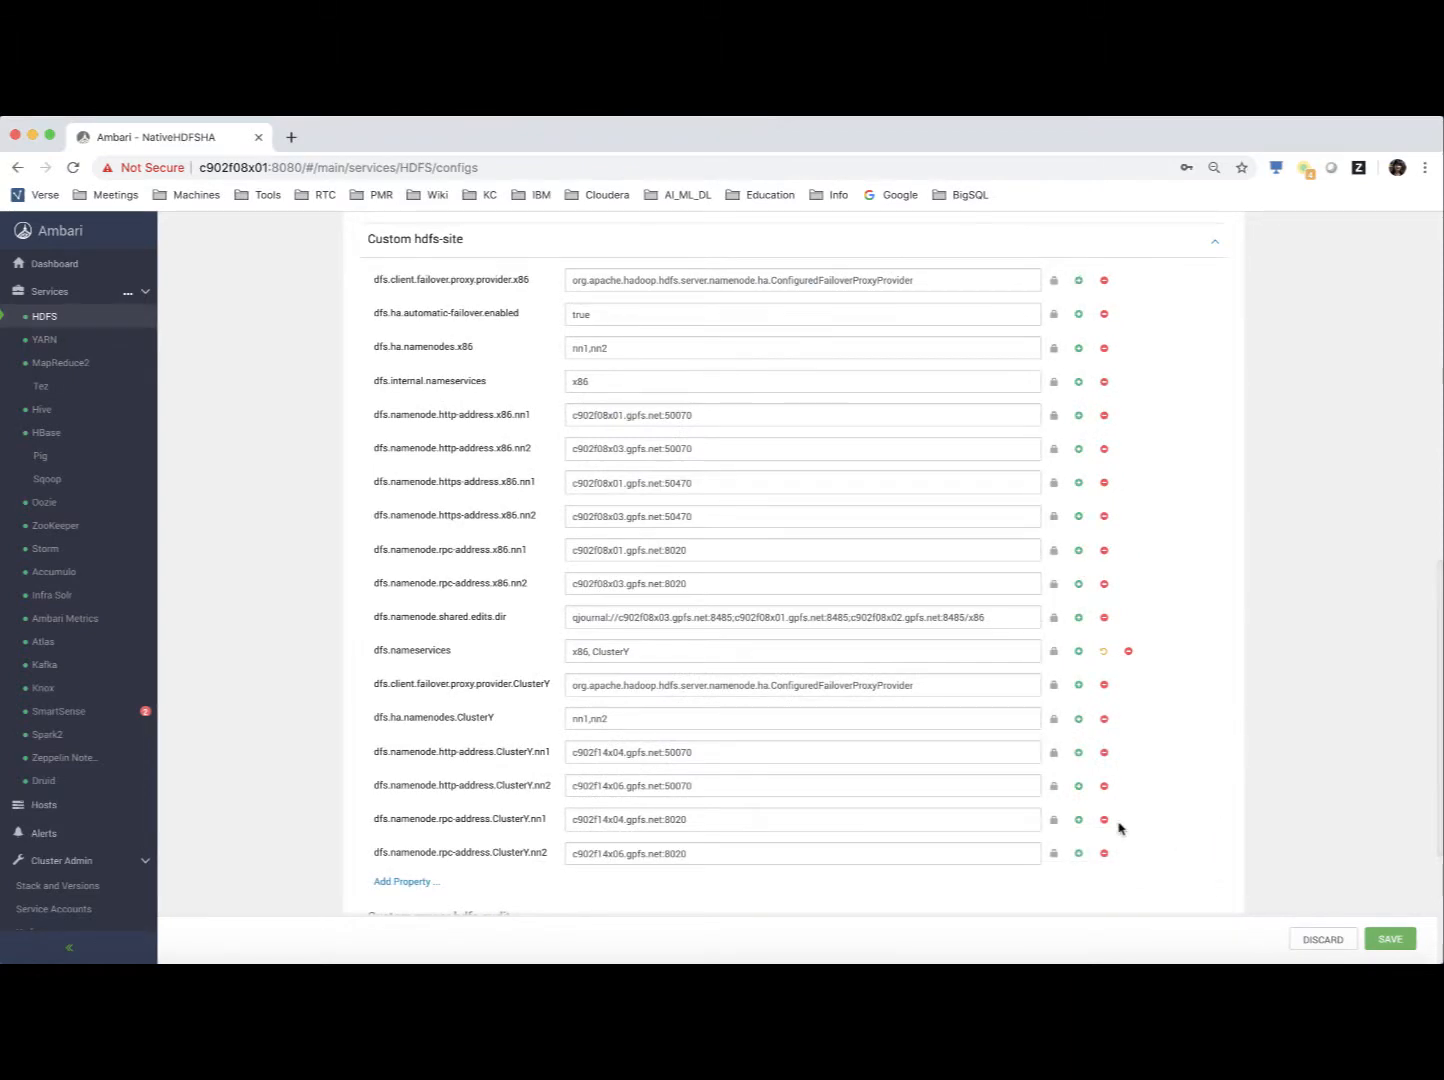
{"action": "scroll", "coordinate": [873, 760], "scroll_direction": "up", "scroll_amount": 1}
{"action": "scroll", "coordinate": [873, 760], "scroll_direction": "up", "scroll_amount": 5}
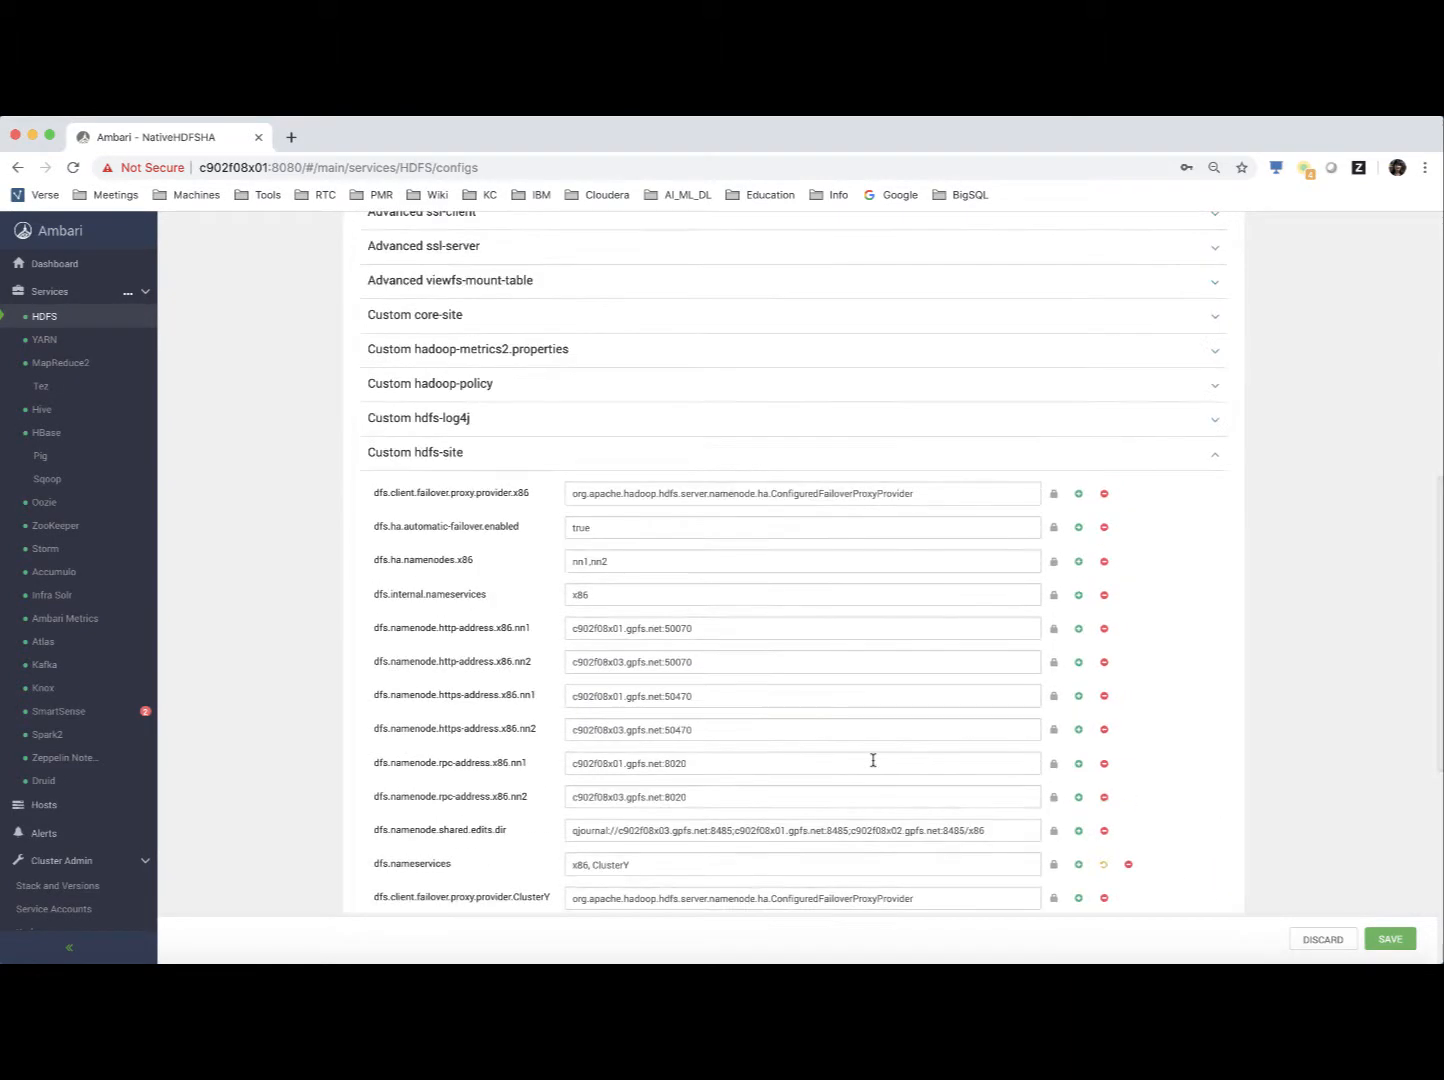
{"action": "scroll", "coordinate": [873, 760], "scroll_direction": "up", "scroll_amount": 1}
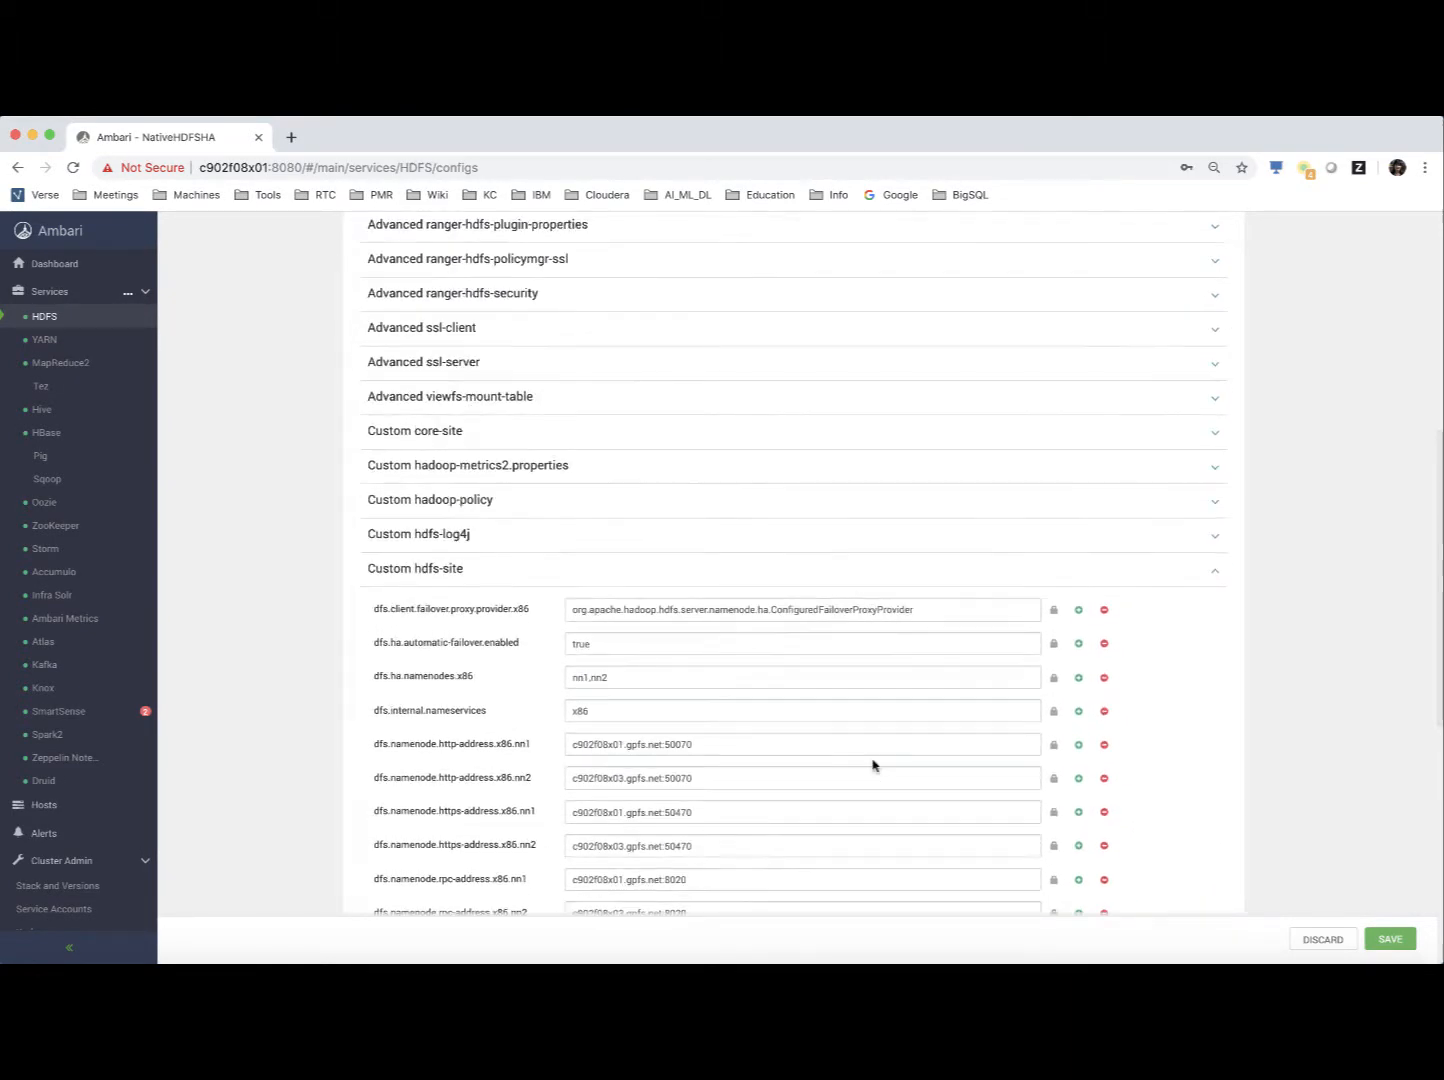
{"action": "left_click", "coordinate": [531, 397]}
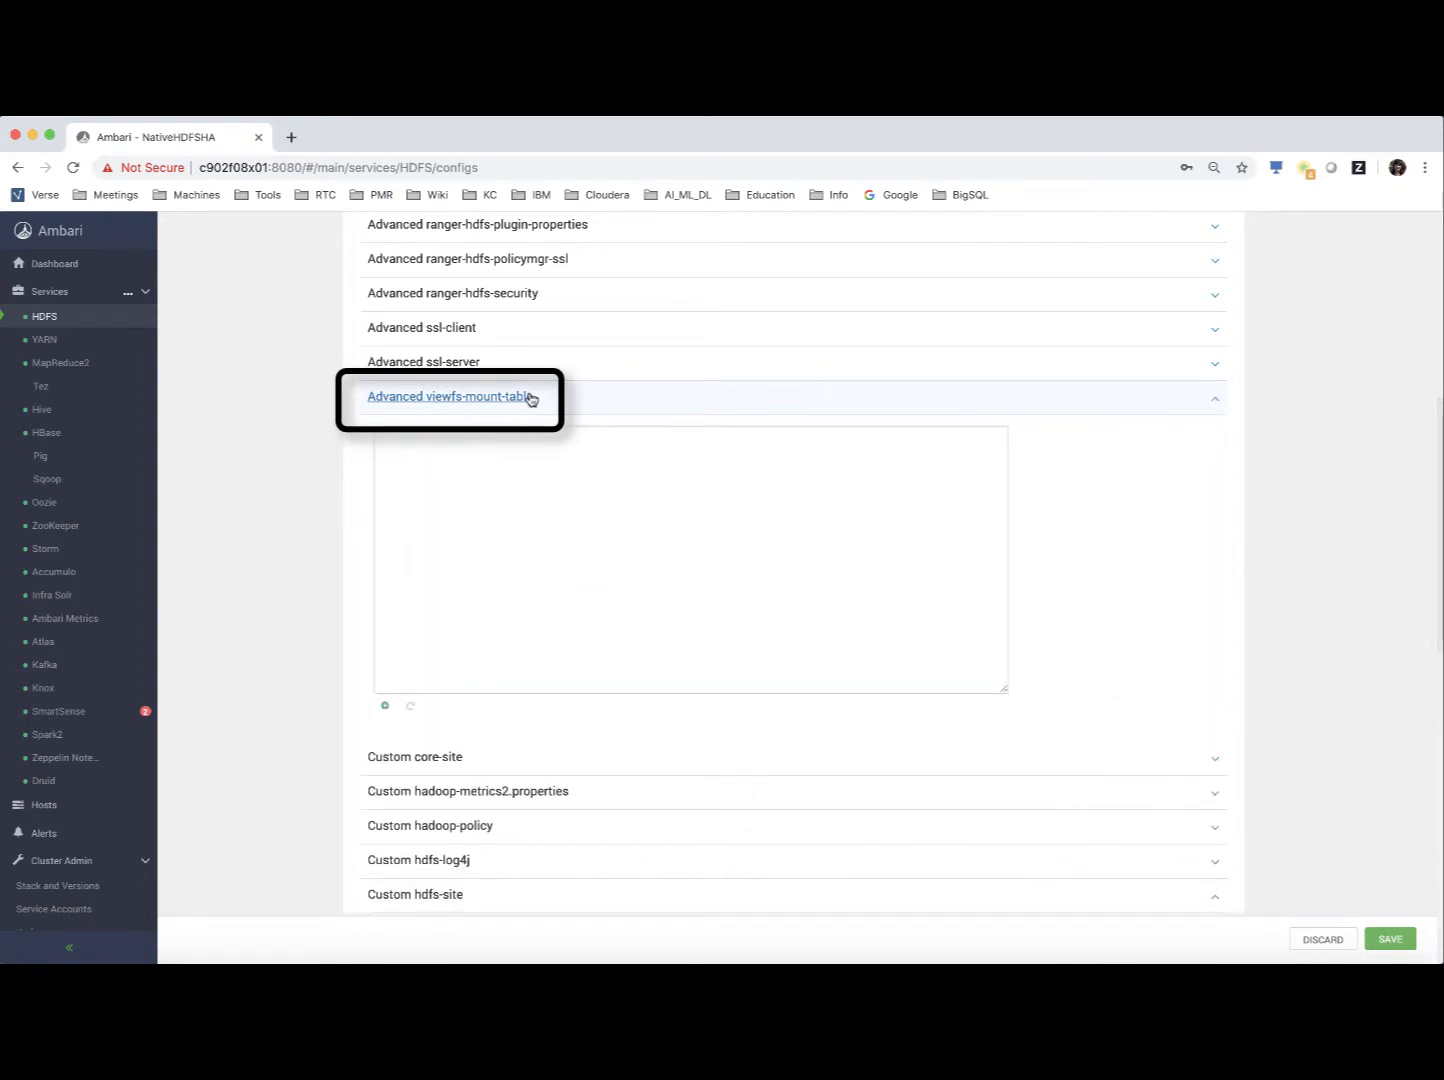
{"action": "left_click", "coordinate": [552, 469]}
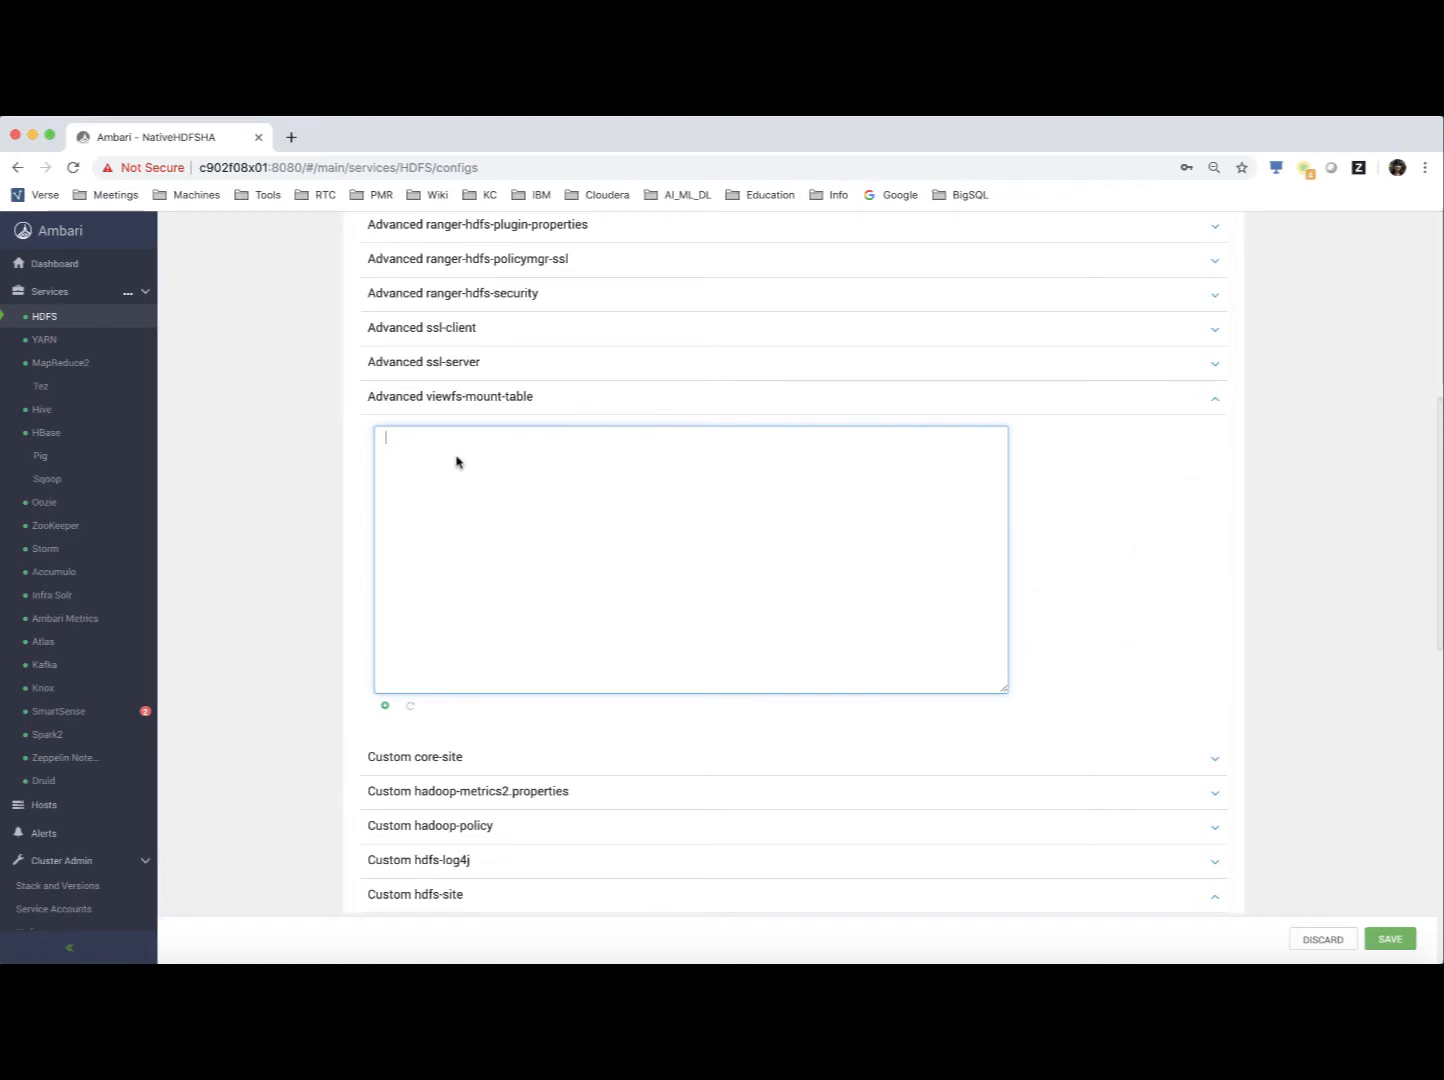
{"action": "key", "text": "super+v"}
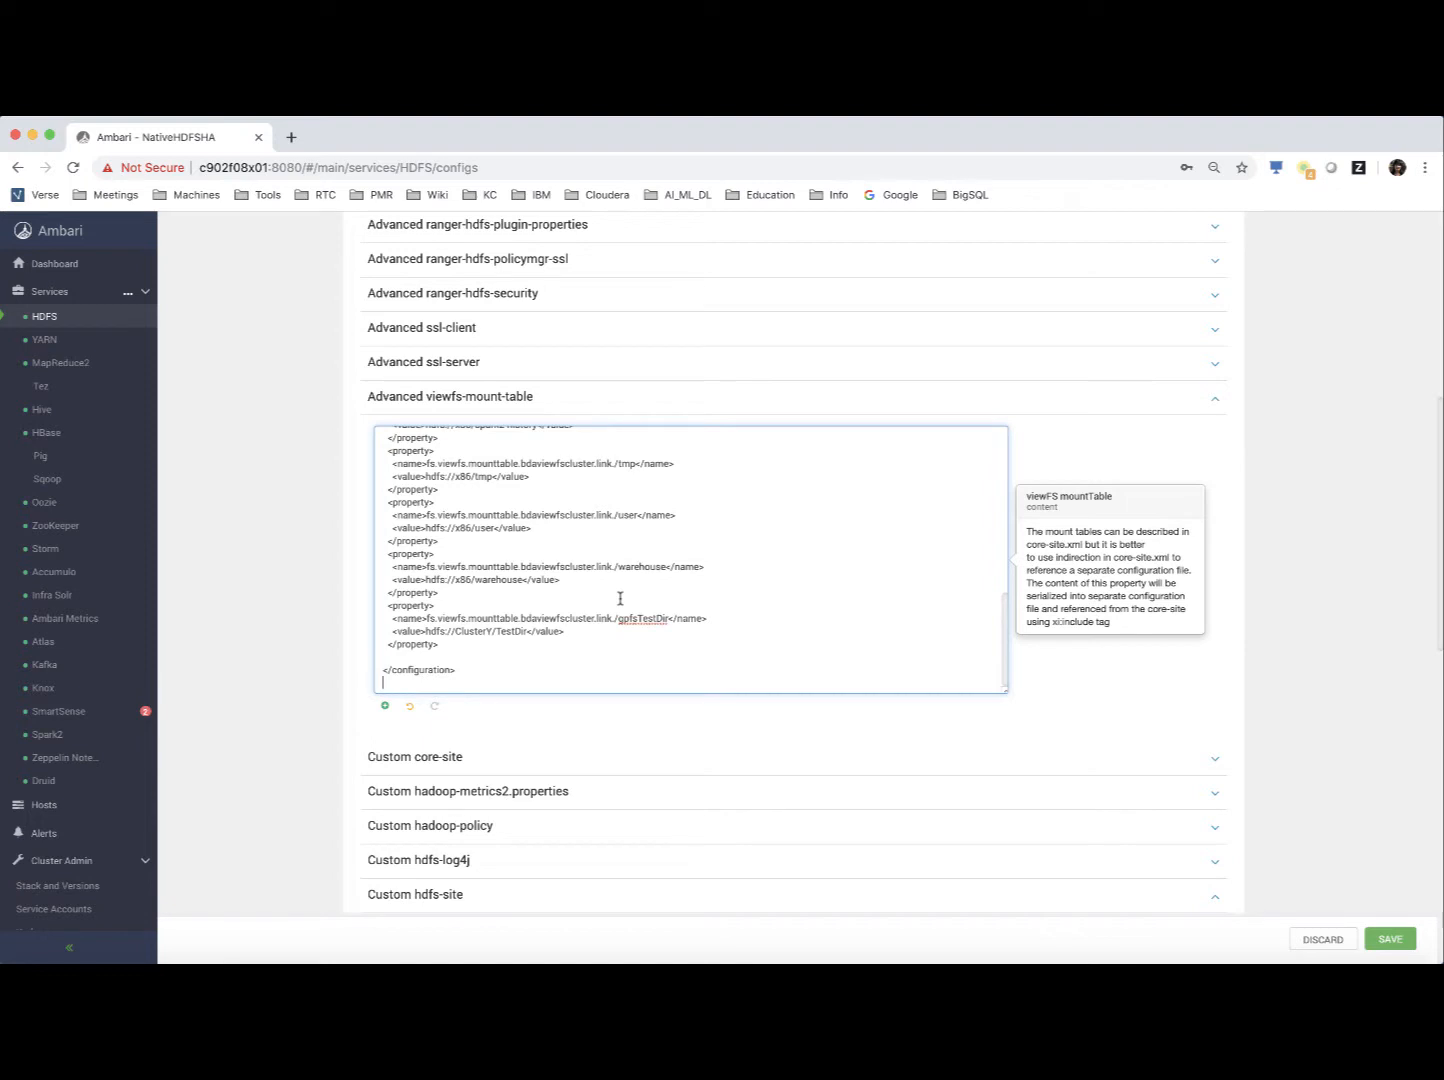
{"action": "left_click_drag", "start_coordinate": [451, 632], "coordinate": [677, 620]}
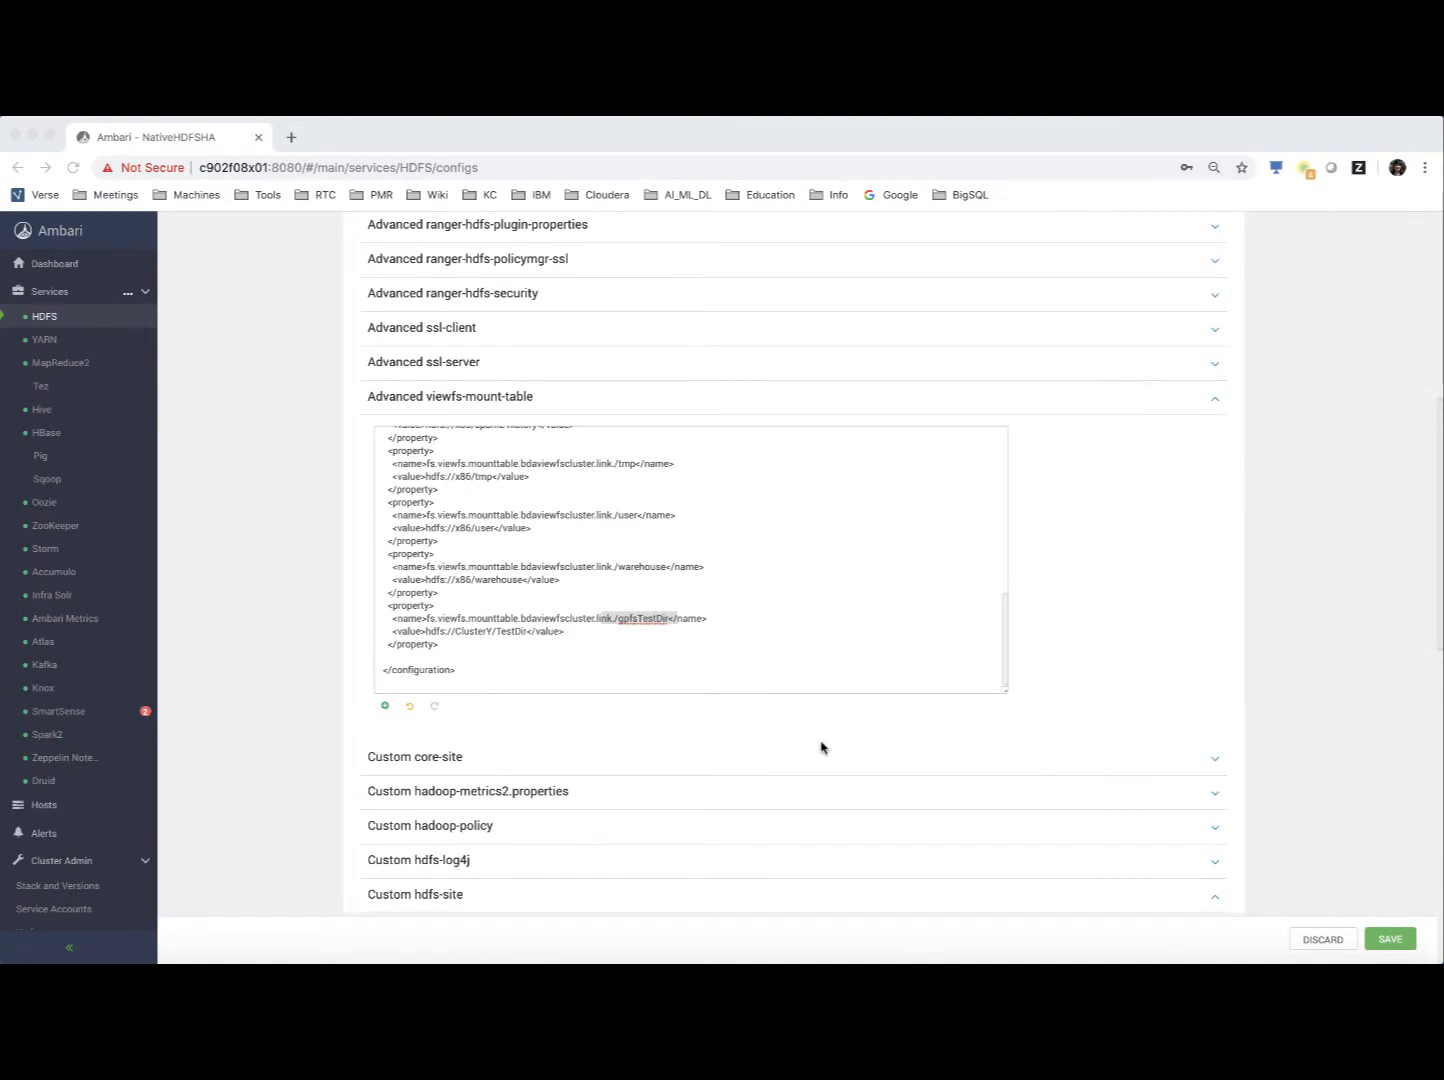
Save the HDFS configuration with the note "Add in viewfs configuration support"
{"action": "left_click", "coordinate": [1390, 939]}
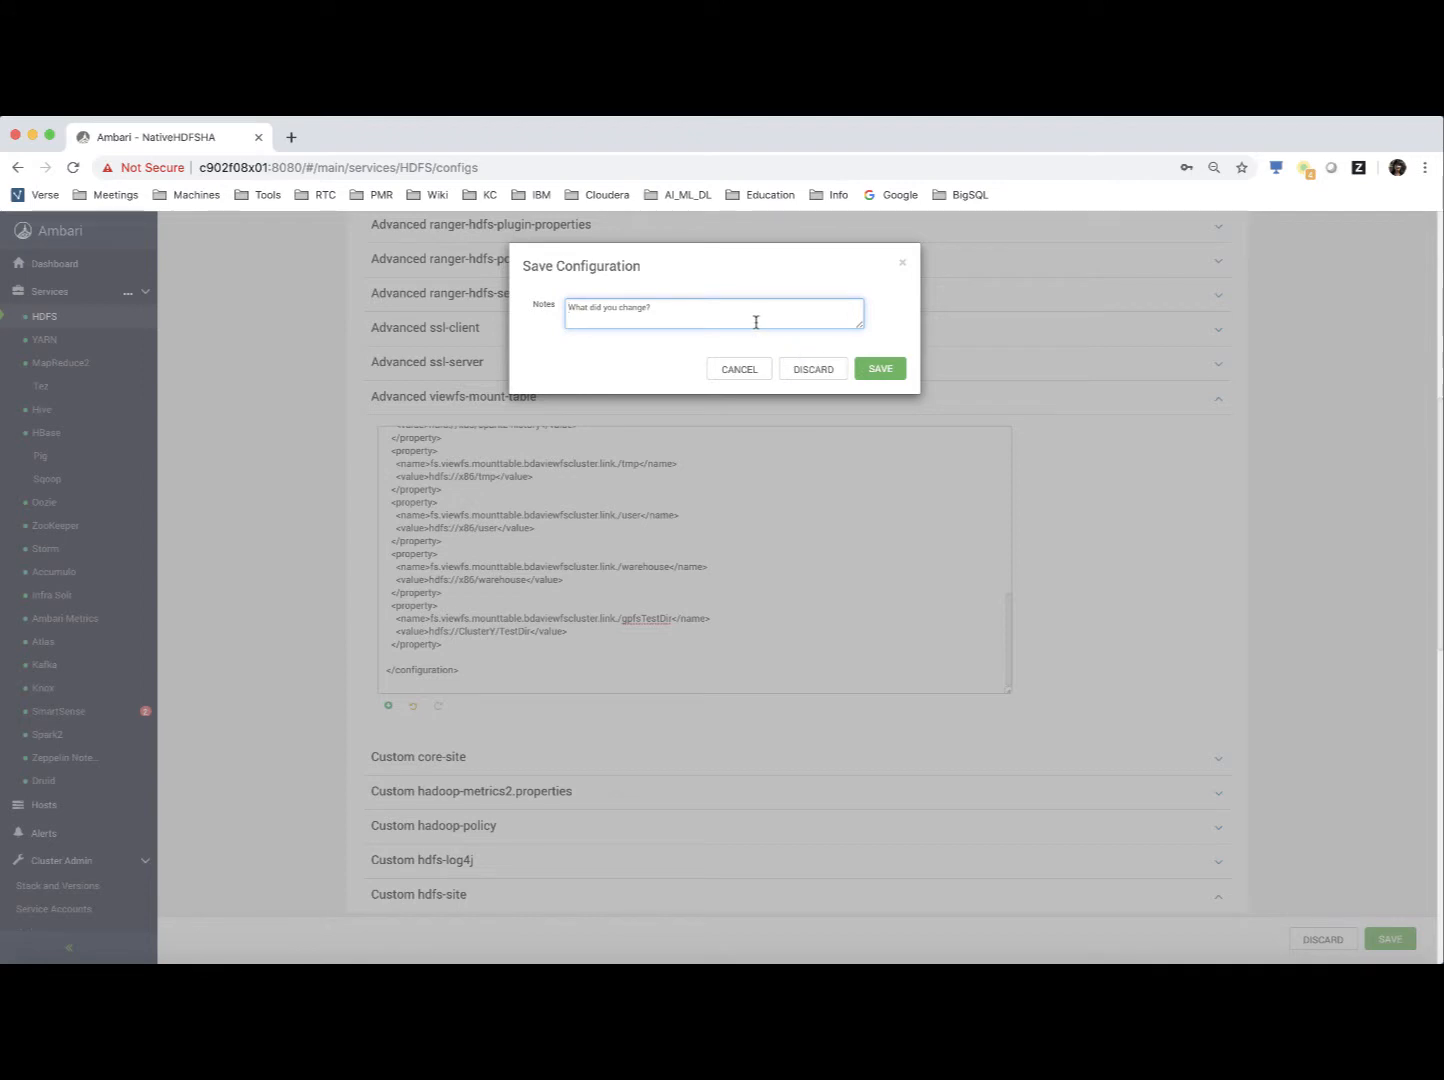
{"action": "type", "text": "Add in viewfs configuration support"}
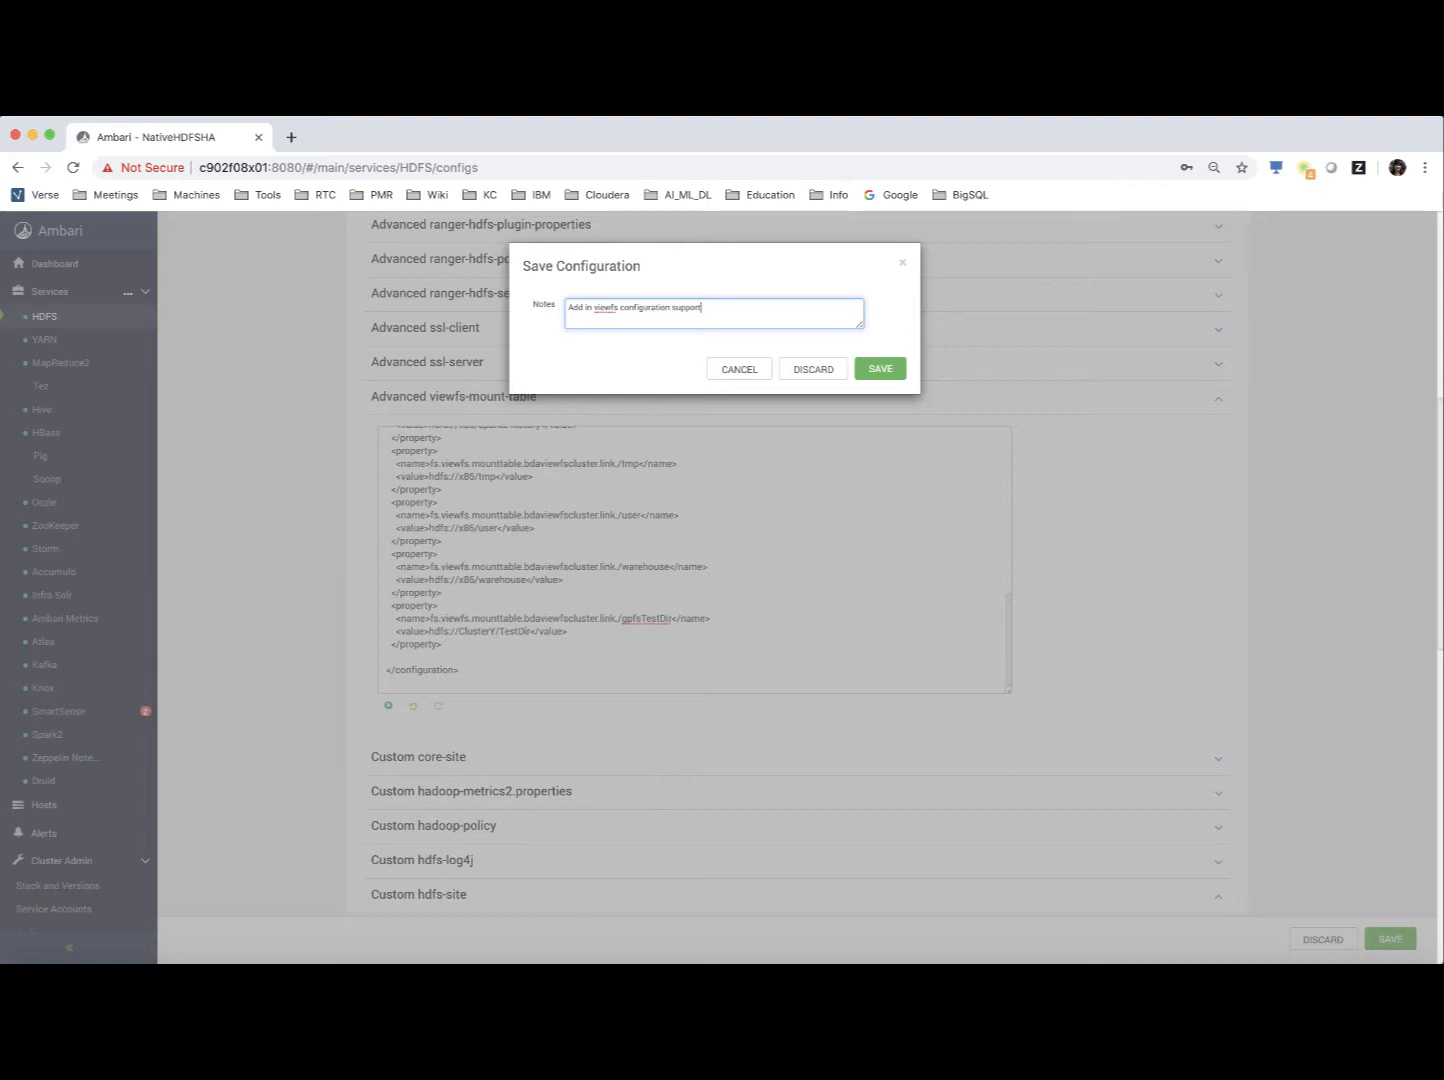
{"action": "left_click", "coordinate": [879, 368]}
Open the Spark2 service configuration and filter its properties by "history"
{"action": "left_click", "coordinate": [123, 730]}
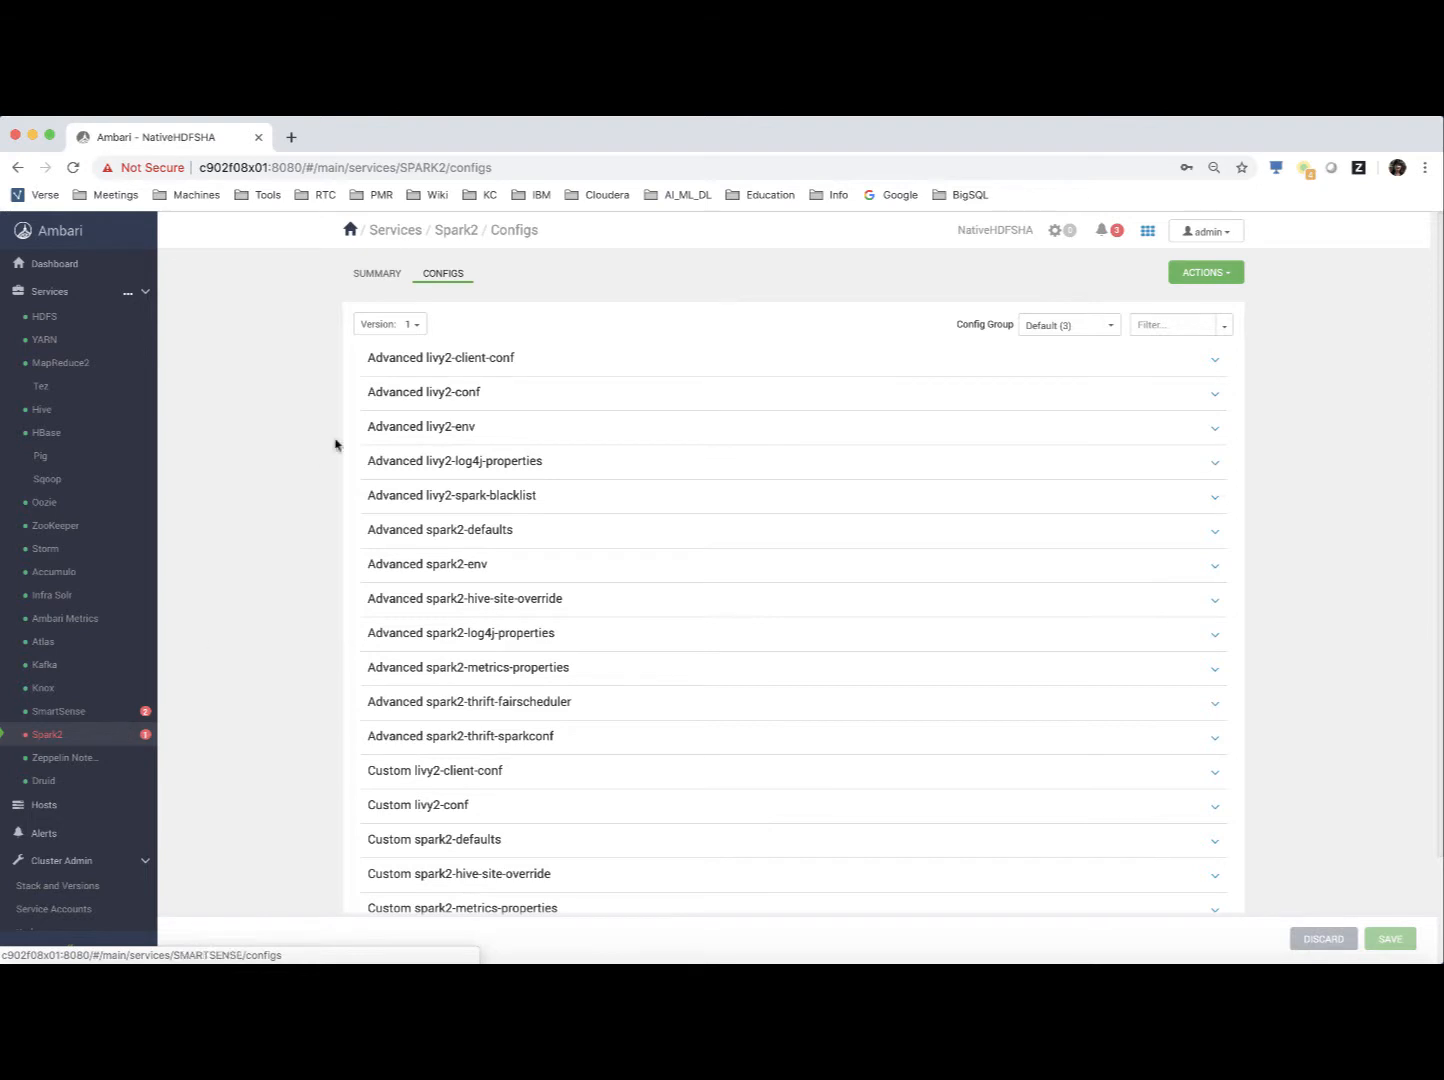
{"action": "left_click", "coordinate": [1180, 322]}
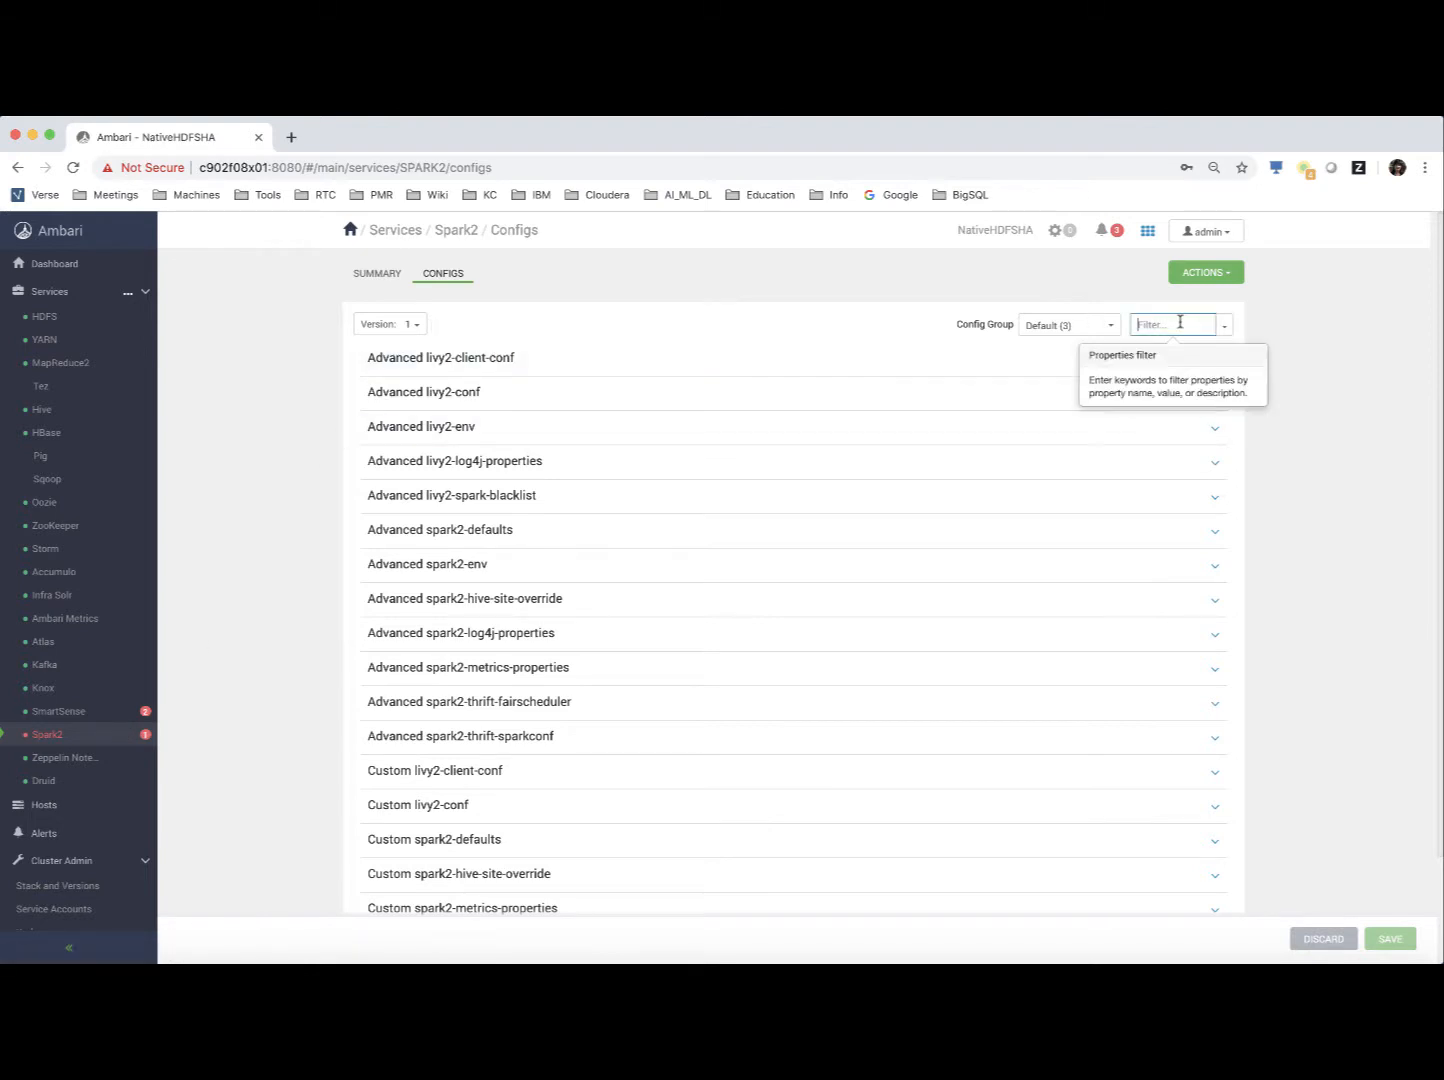
{"action": "type", "text": "history"}
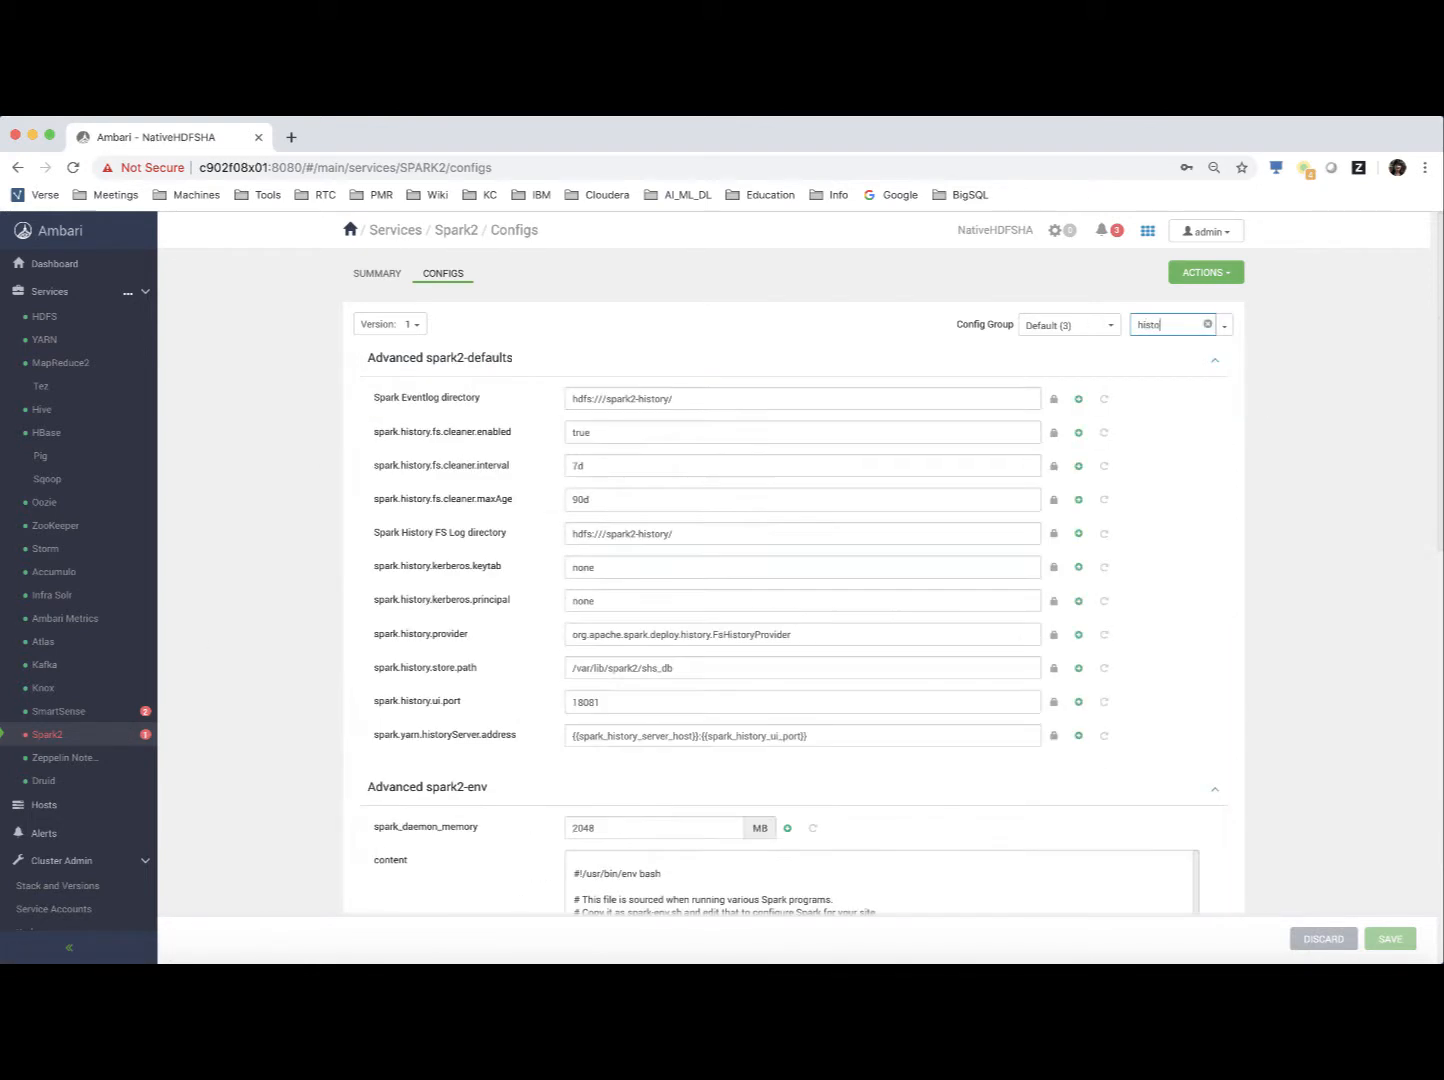
Set the Spark Eventlog directory in Advanced spark2-defaults to viewfs:///spark2-history/
{"action": "mouse_move", "coordinate": [592, 398]}
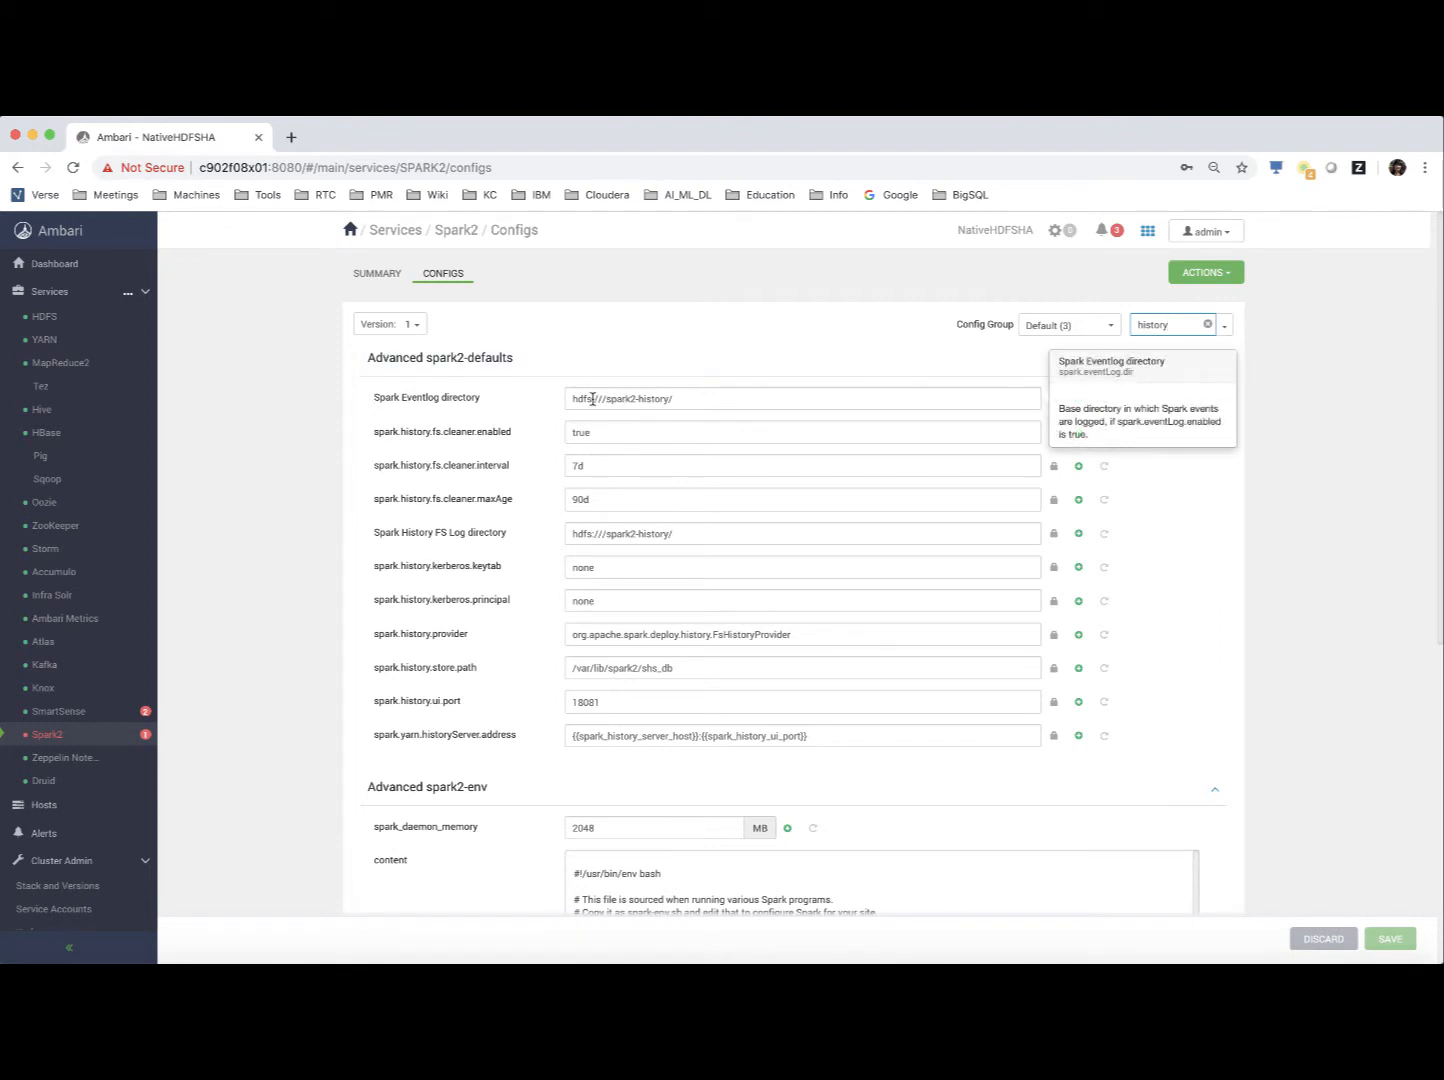
{"action": "left_click", "coordinate": [592, 398]}
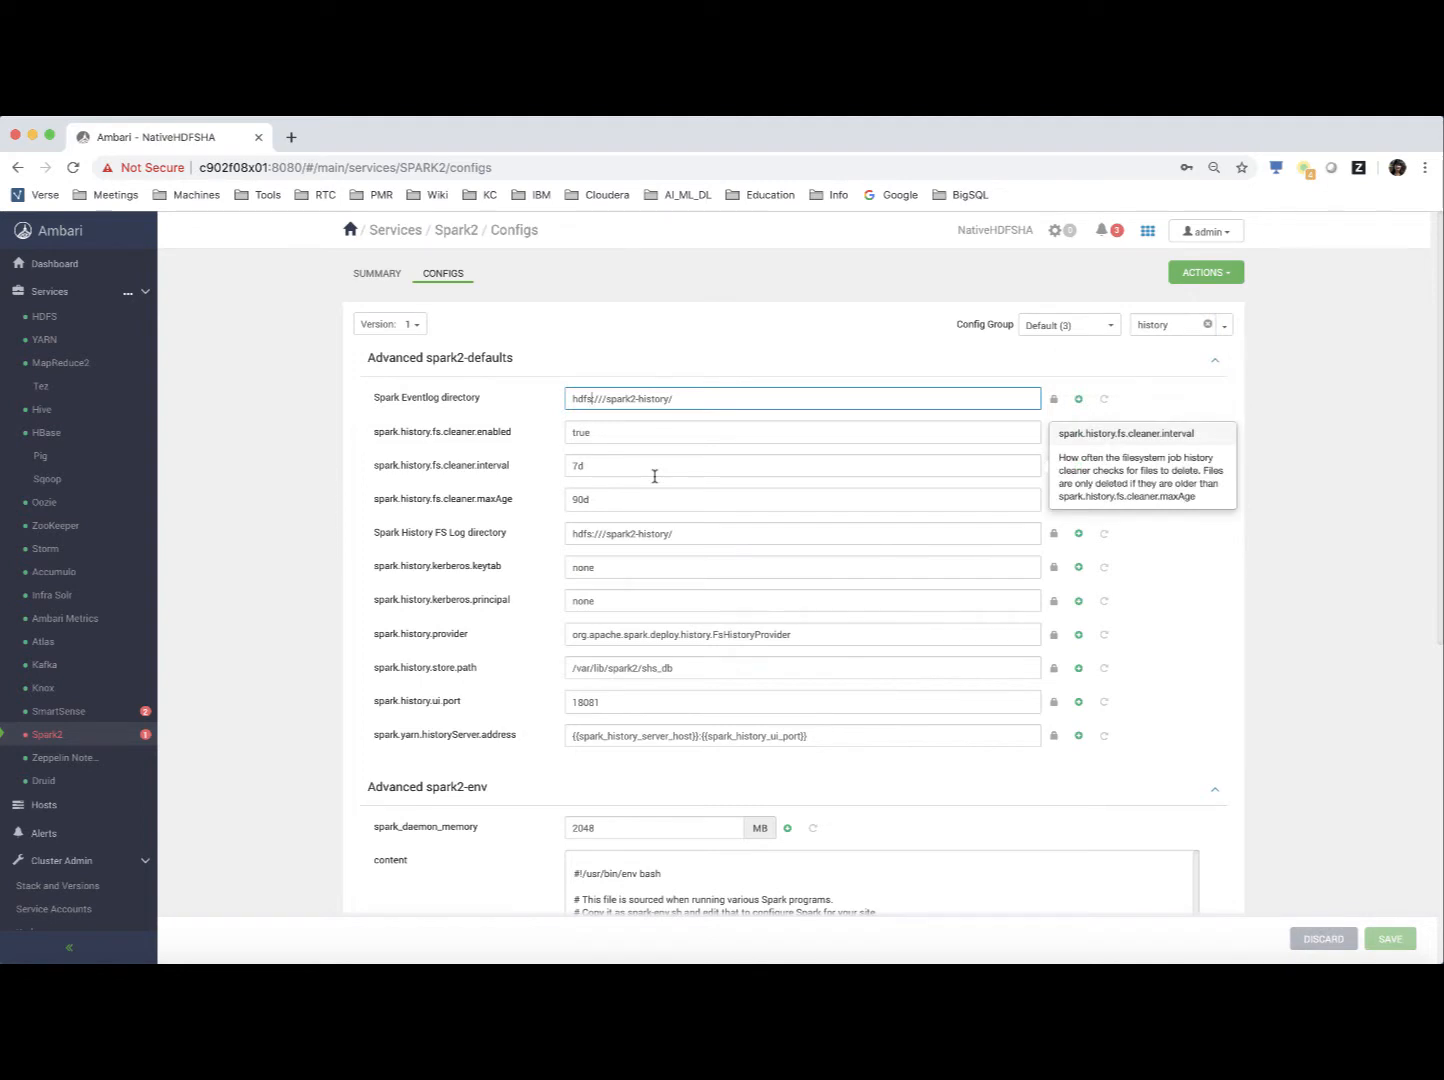
{"action": "key", "text": "BackSpace"}
{"action": "key", "text": "BackSpace"}
{"action": "key", "text": "BackSpace"}
{"action": "key", "text": "BackSpace"}
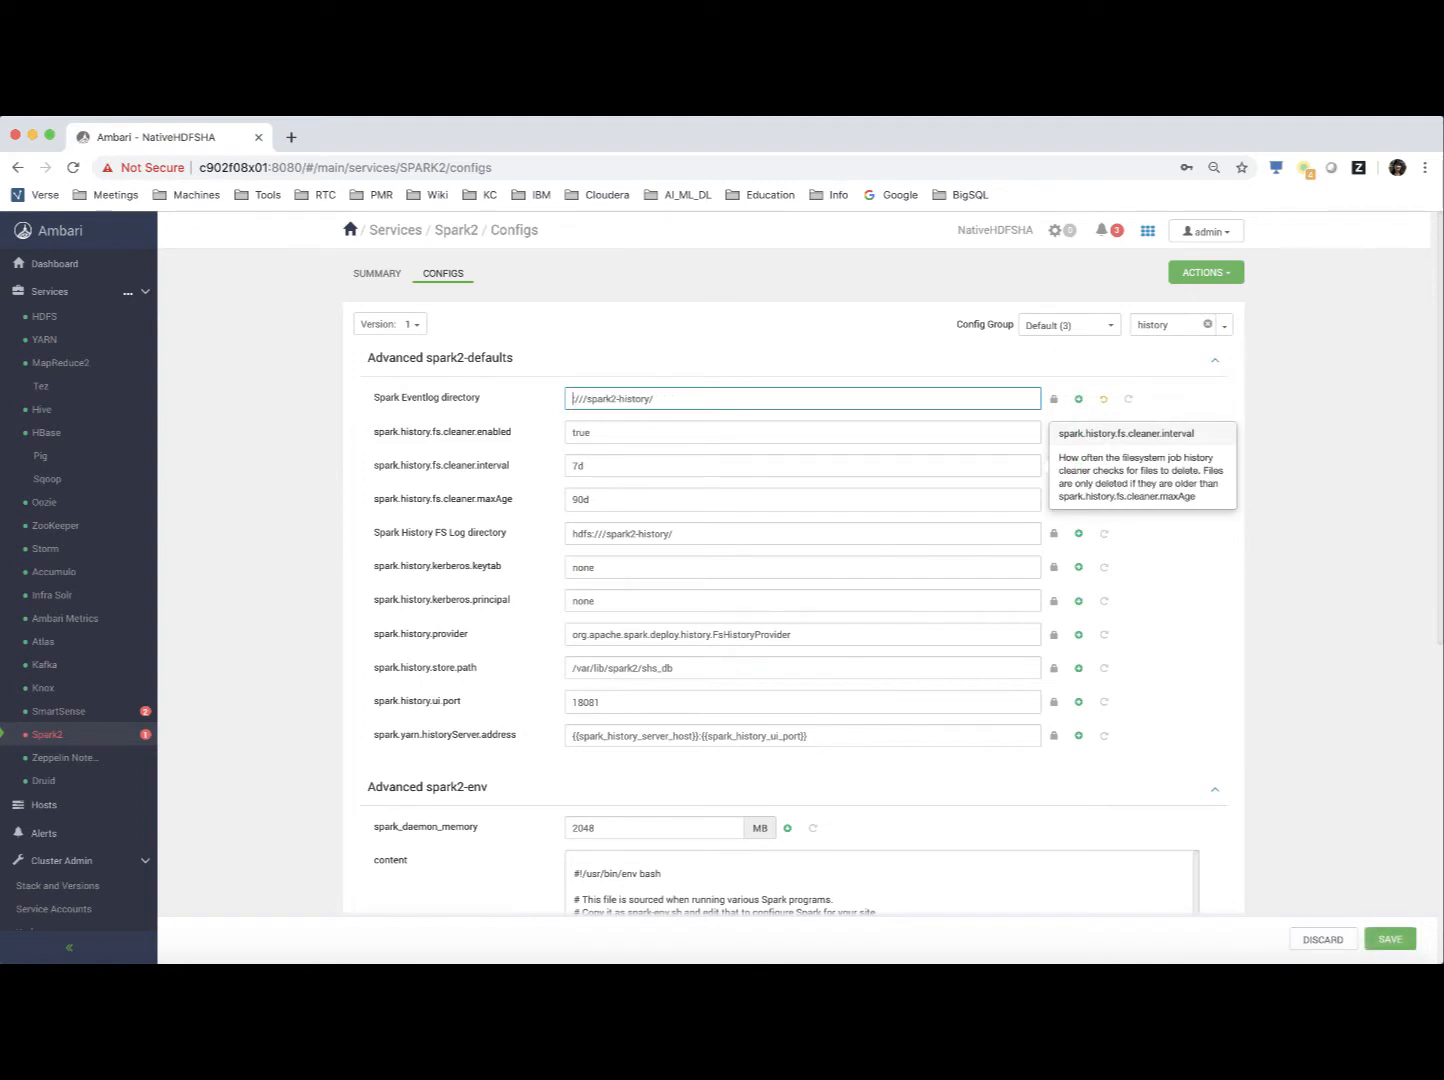
{"action": "type", "text": "viewfs:"}
Set the Spark History FS Log directory in Advanced spark2-defaults to viewfs:///spark2-history/
{"action": "left_click", "coordinate": [588, 535]}
{"action": "key", "text": "Right"}
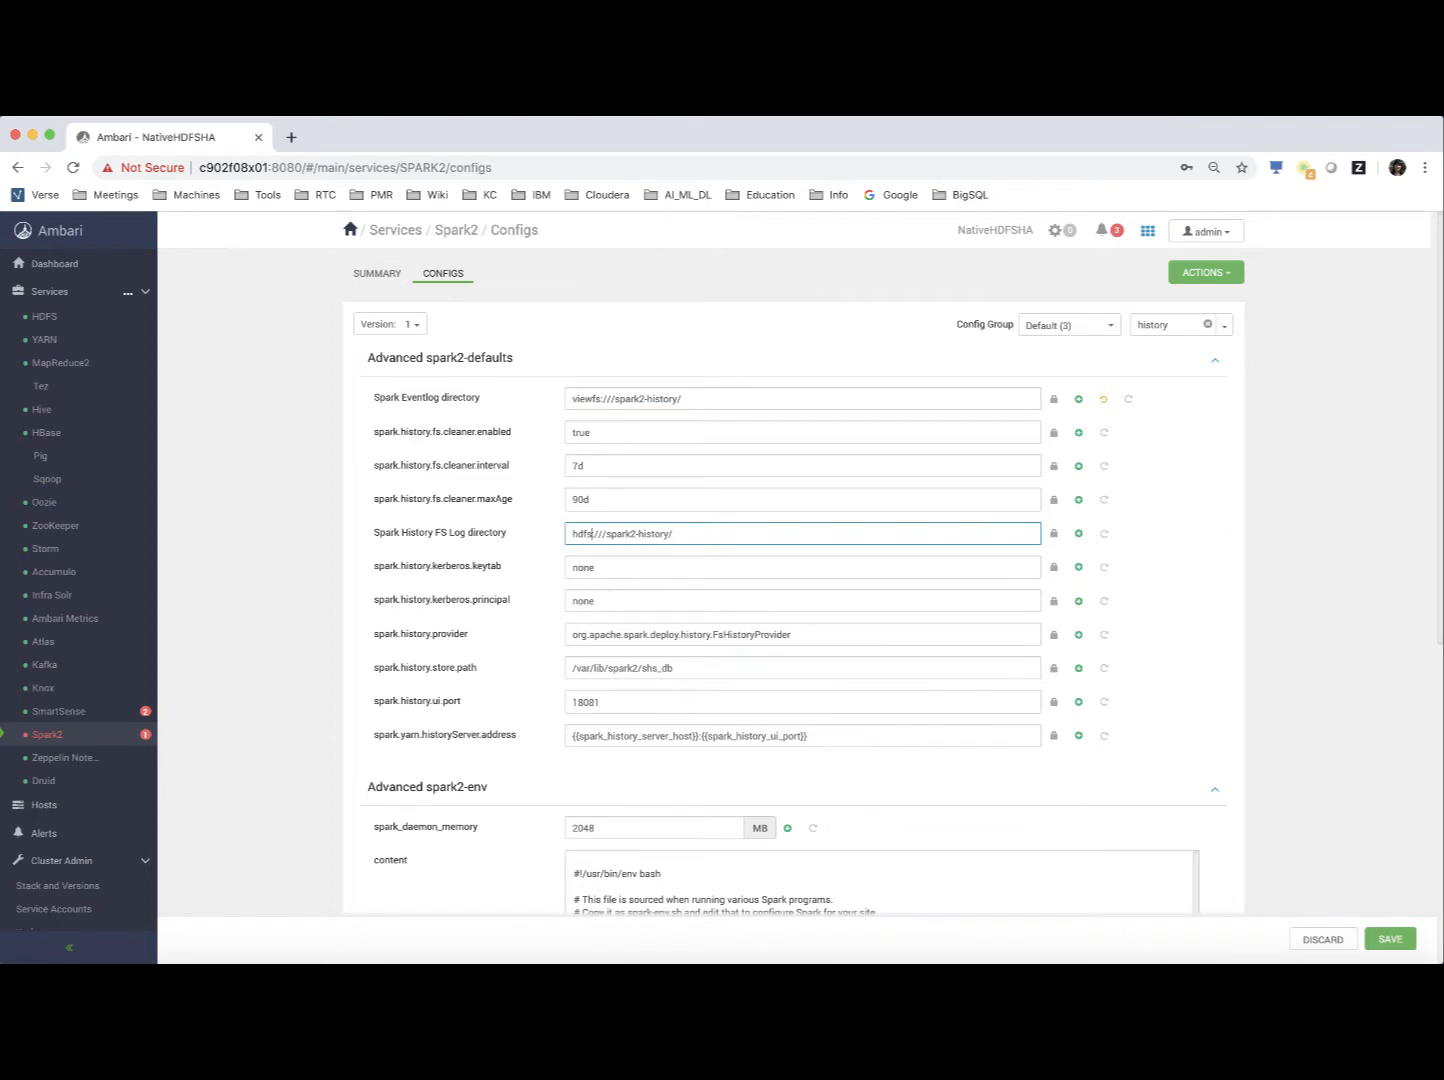
{"action": "key", "text": "BackSpace"}
{"action": "key", "text": "BackSpace"}
{"action": "key", "text": "BackSpace"}
{"action": "key", "text": "BackSpace"}
{"action": "key", "text": "BackSpace"}
{"action": "type", "text": "viewfs"}
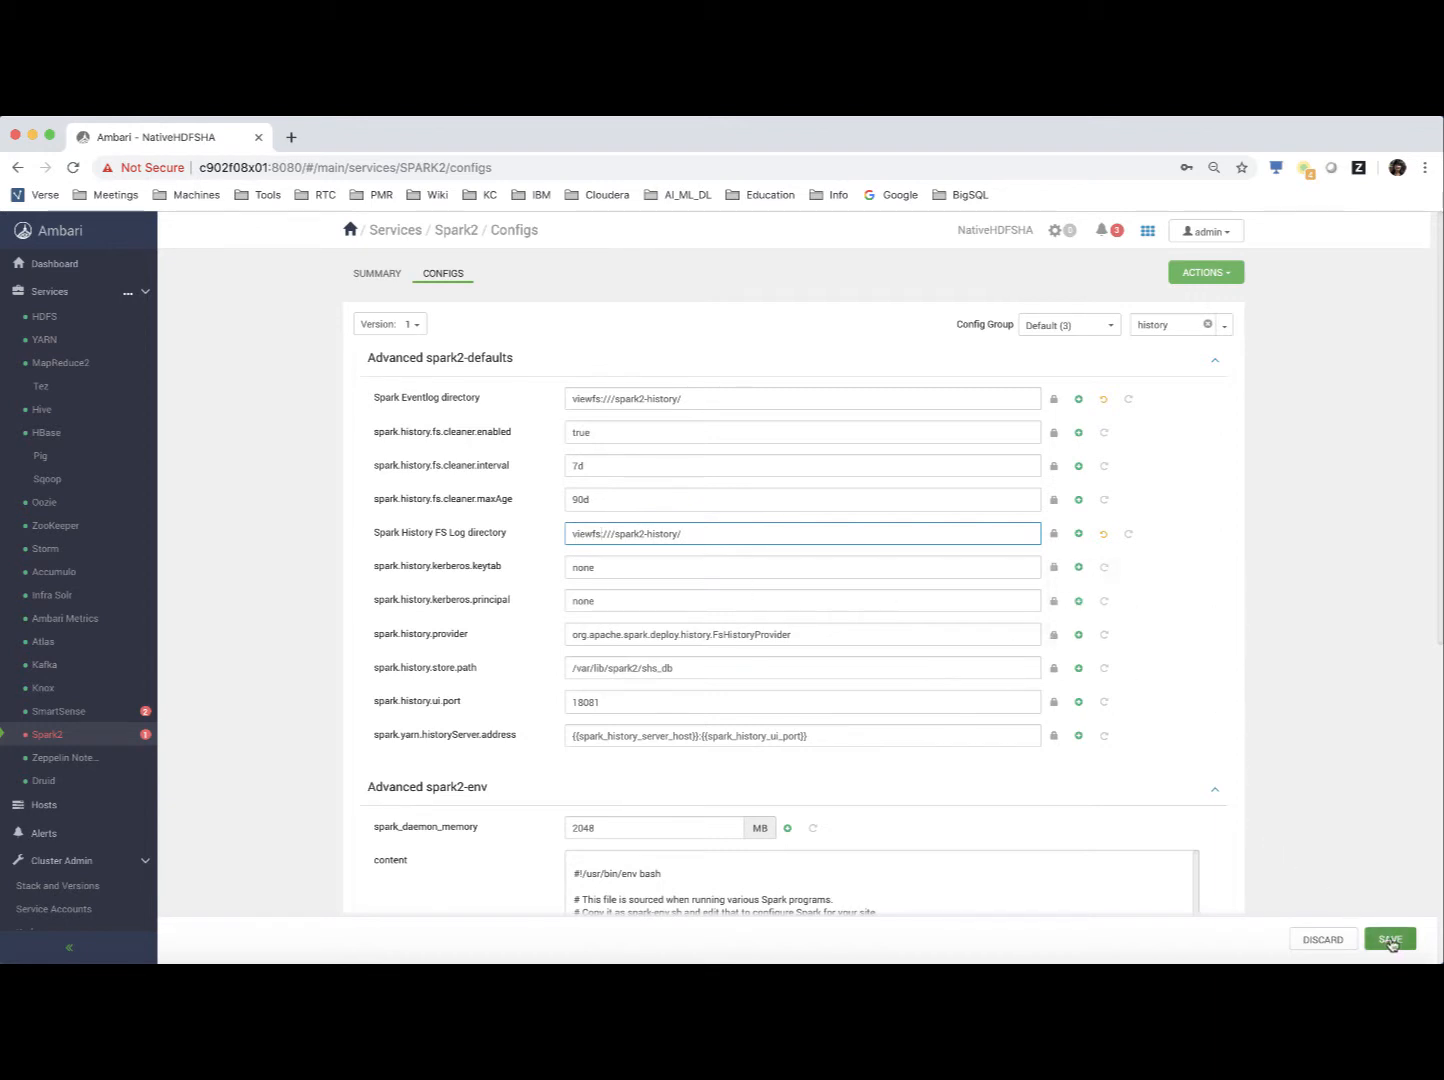
Save the Spark2 configuration with the note "history changed from hdfs to viewfs"
{"action": "left_click", "coordinate": [1390, 940]}
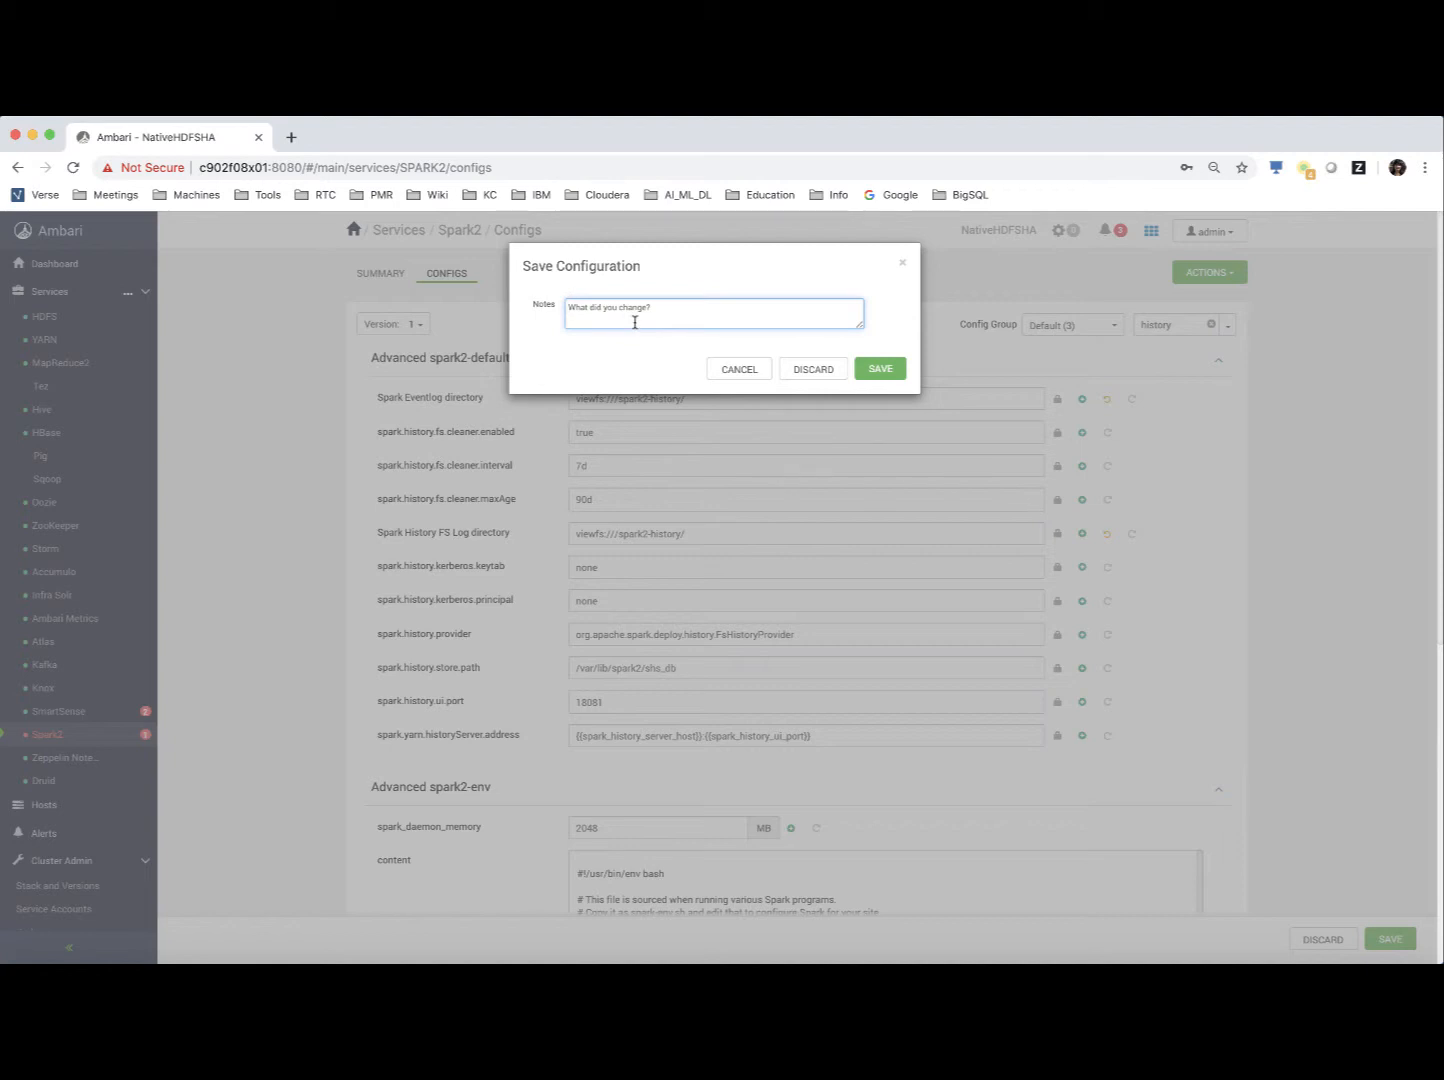
{"action": "type", "text": "history changed from hdfs to viewfs"}
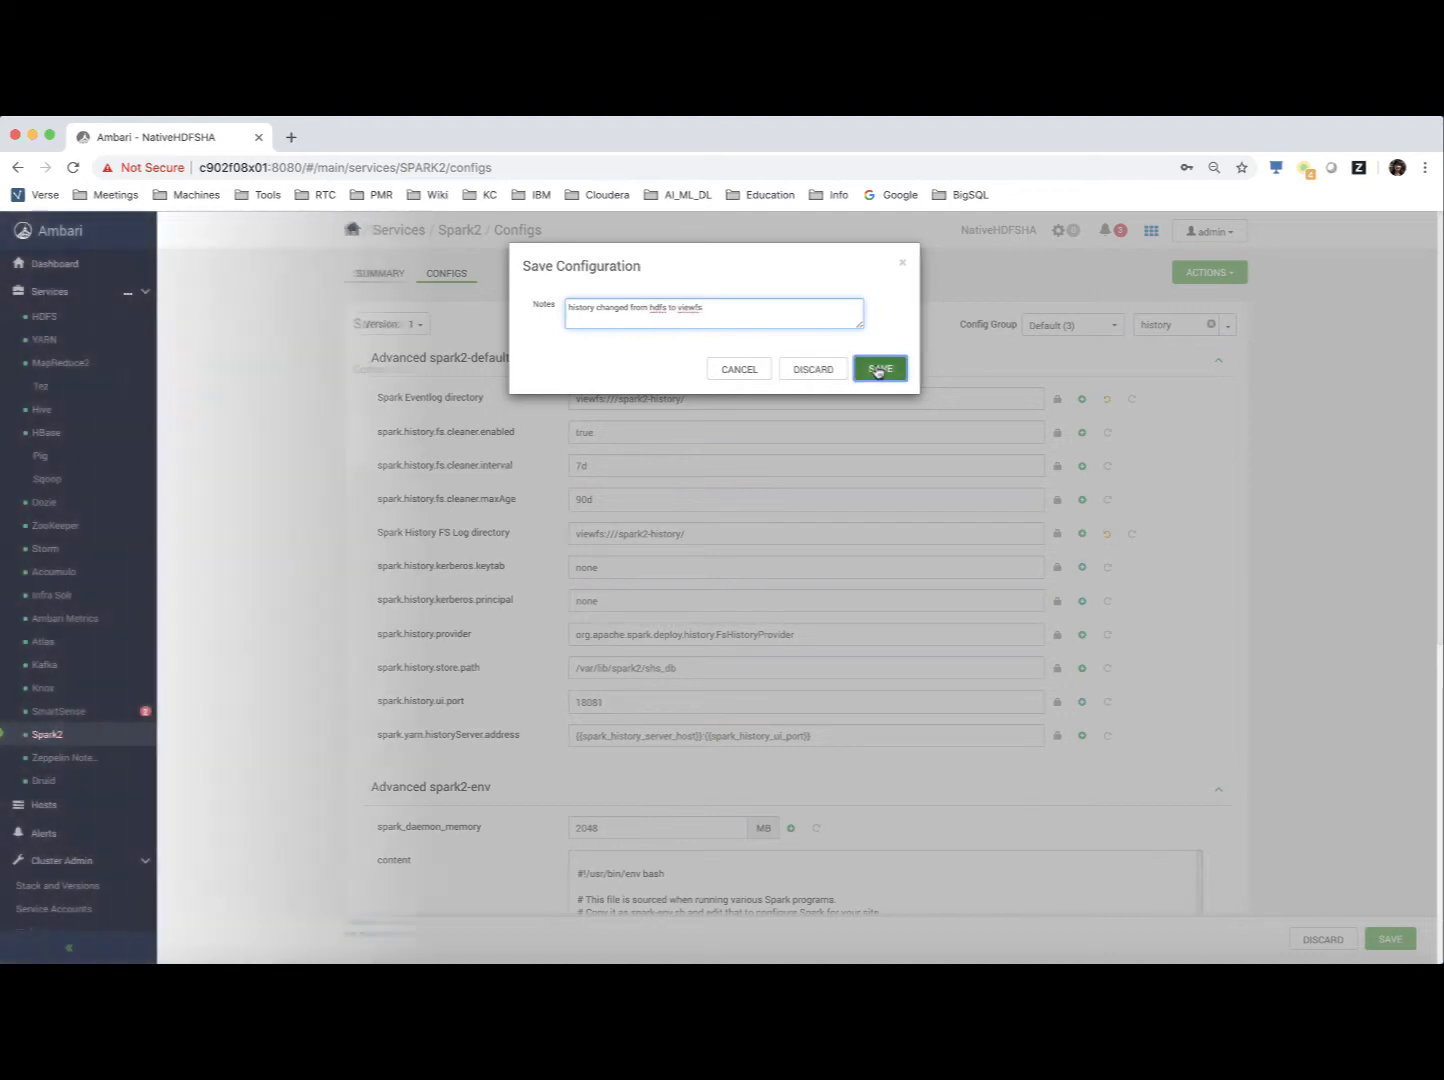
{"action": "left_click", "coordinate": [875, 369]}
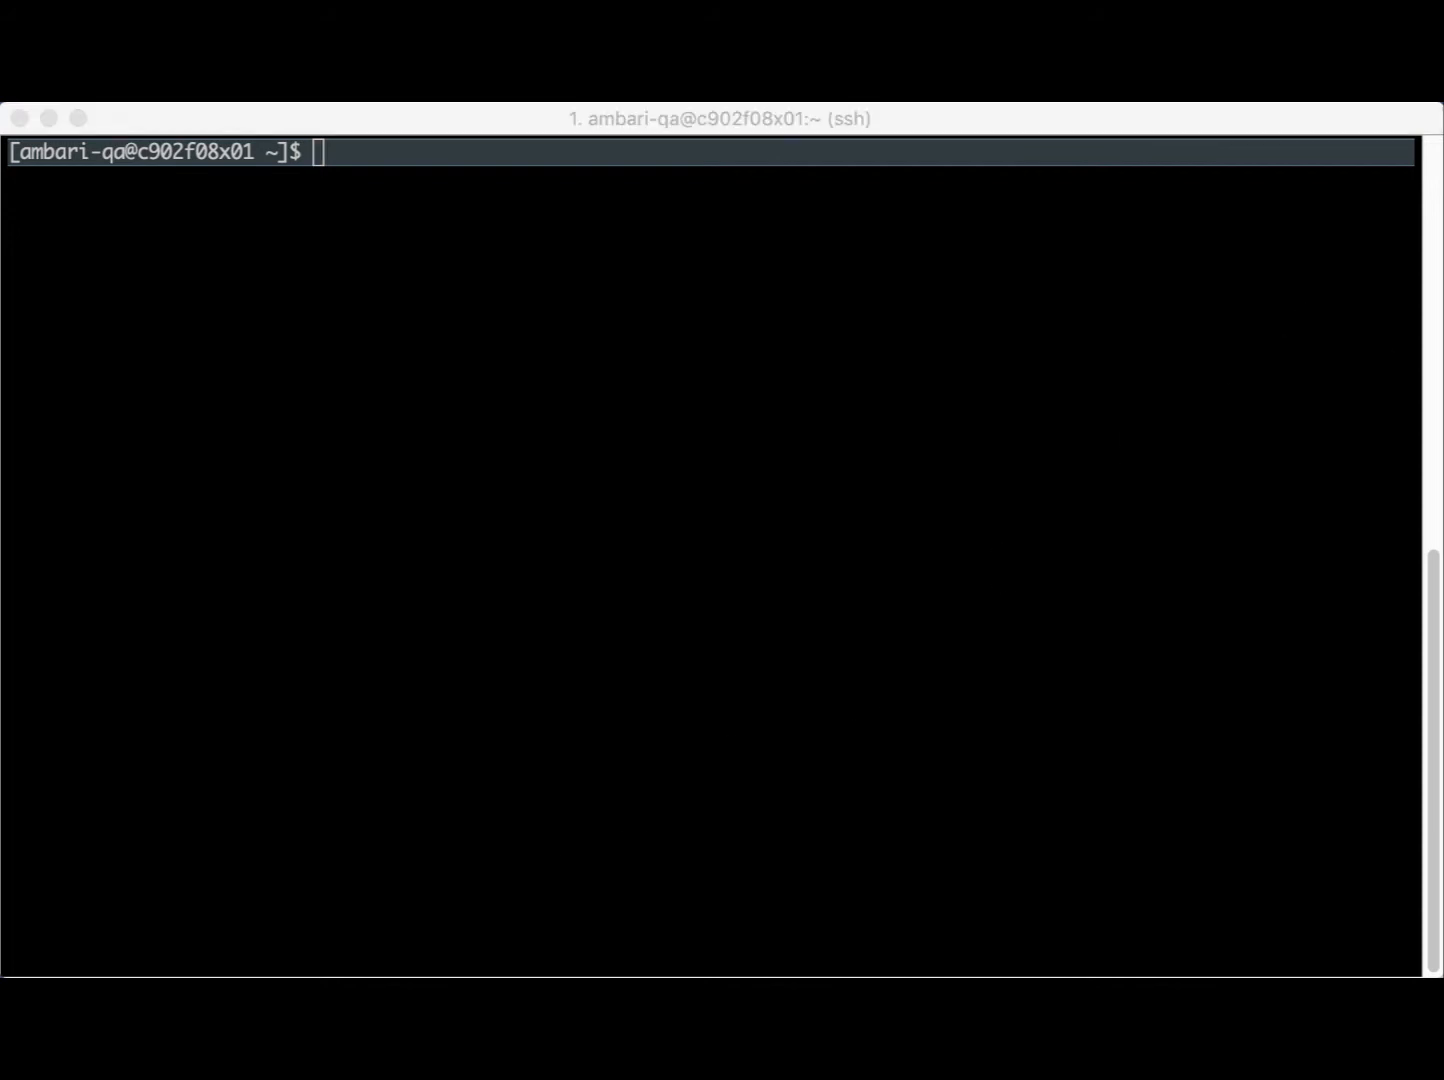
In the ambari-qa terminal session, list the root directory / and the /gpfsTestDir directory with hdfs dfs -ls
{"action": "left_click", "coordinate": [948, 592]}
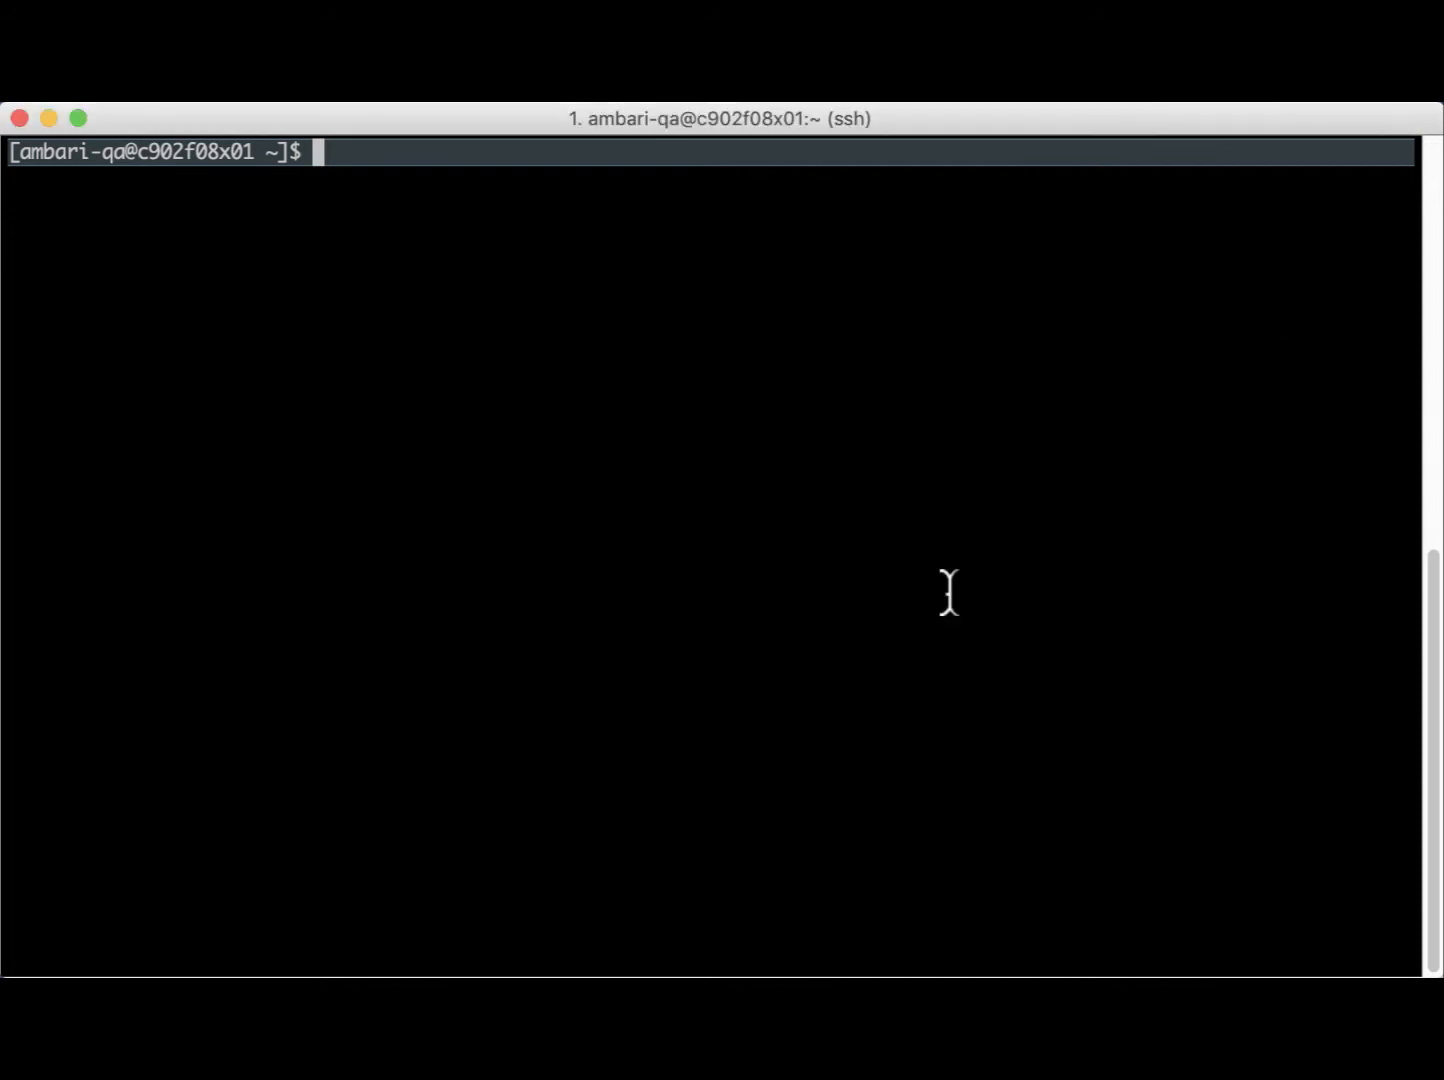
{"action": "type", "text": "hdfs dfs -ls /"}
{"action": "key", "text": "Return"}
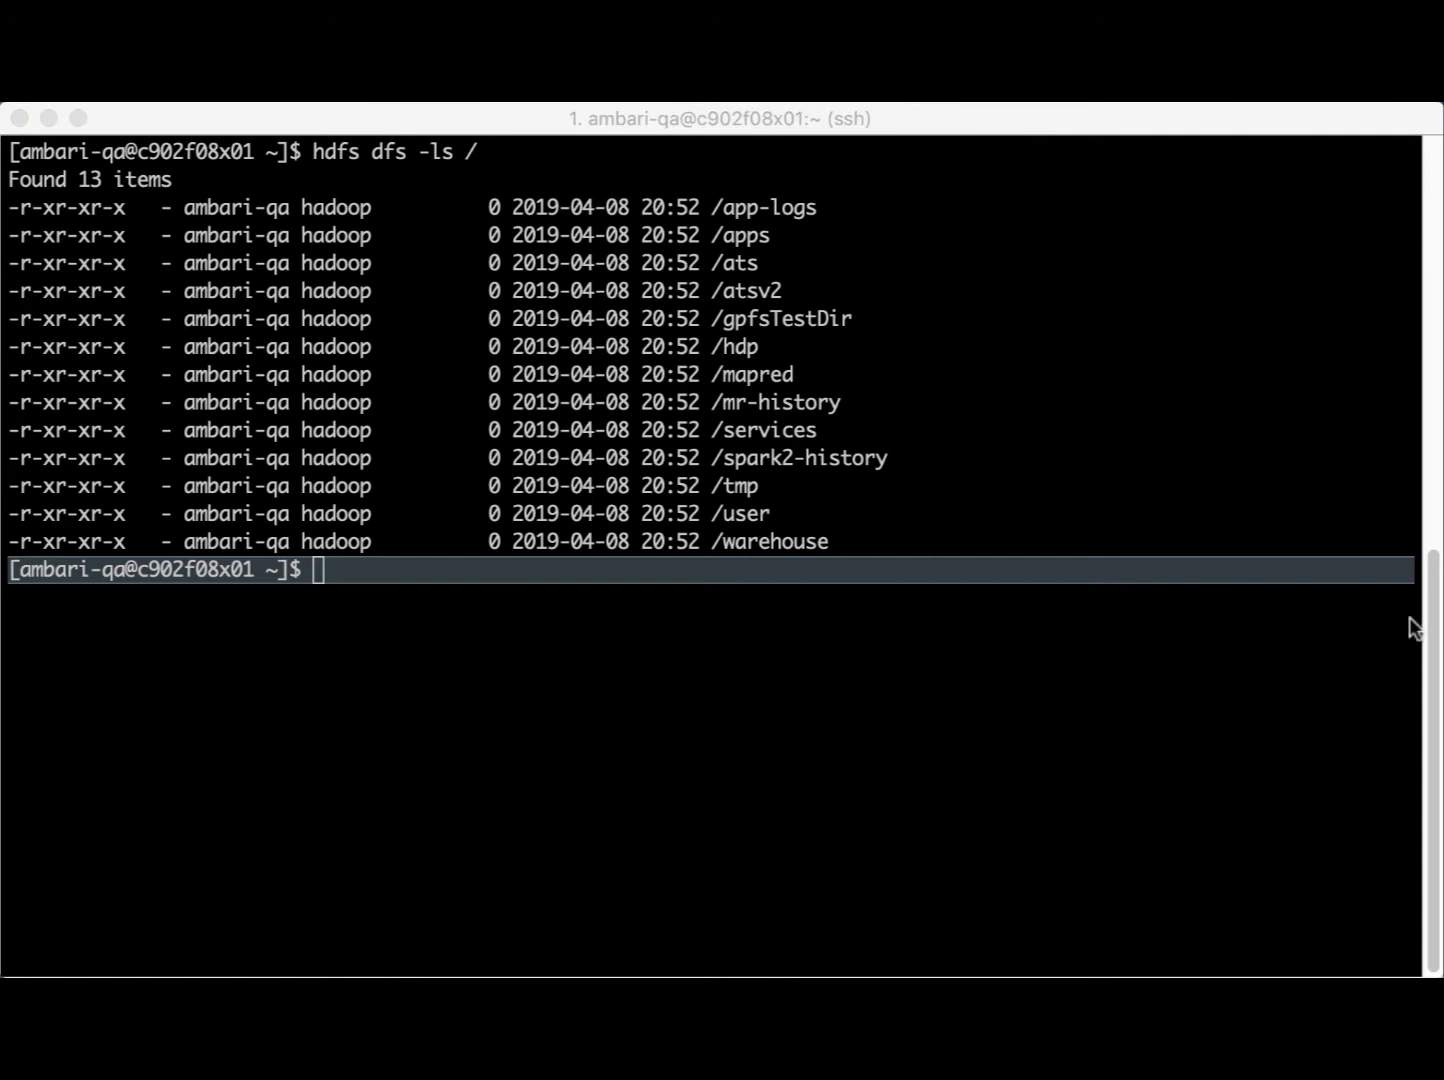
{"action": "left_click", "coordinate": [880, 700]}
{"action": "type", "text": "hdfs dfs -ls /gpfsTestDir"}
{"action": "key", "text": "Return"}
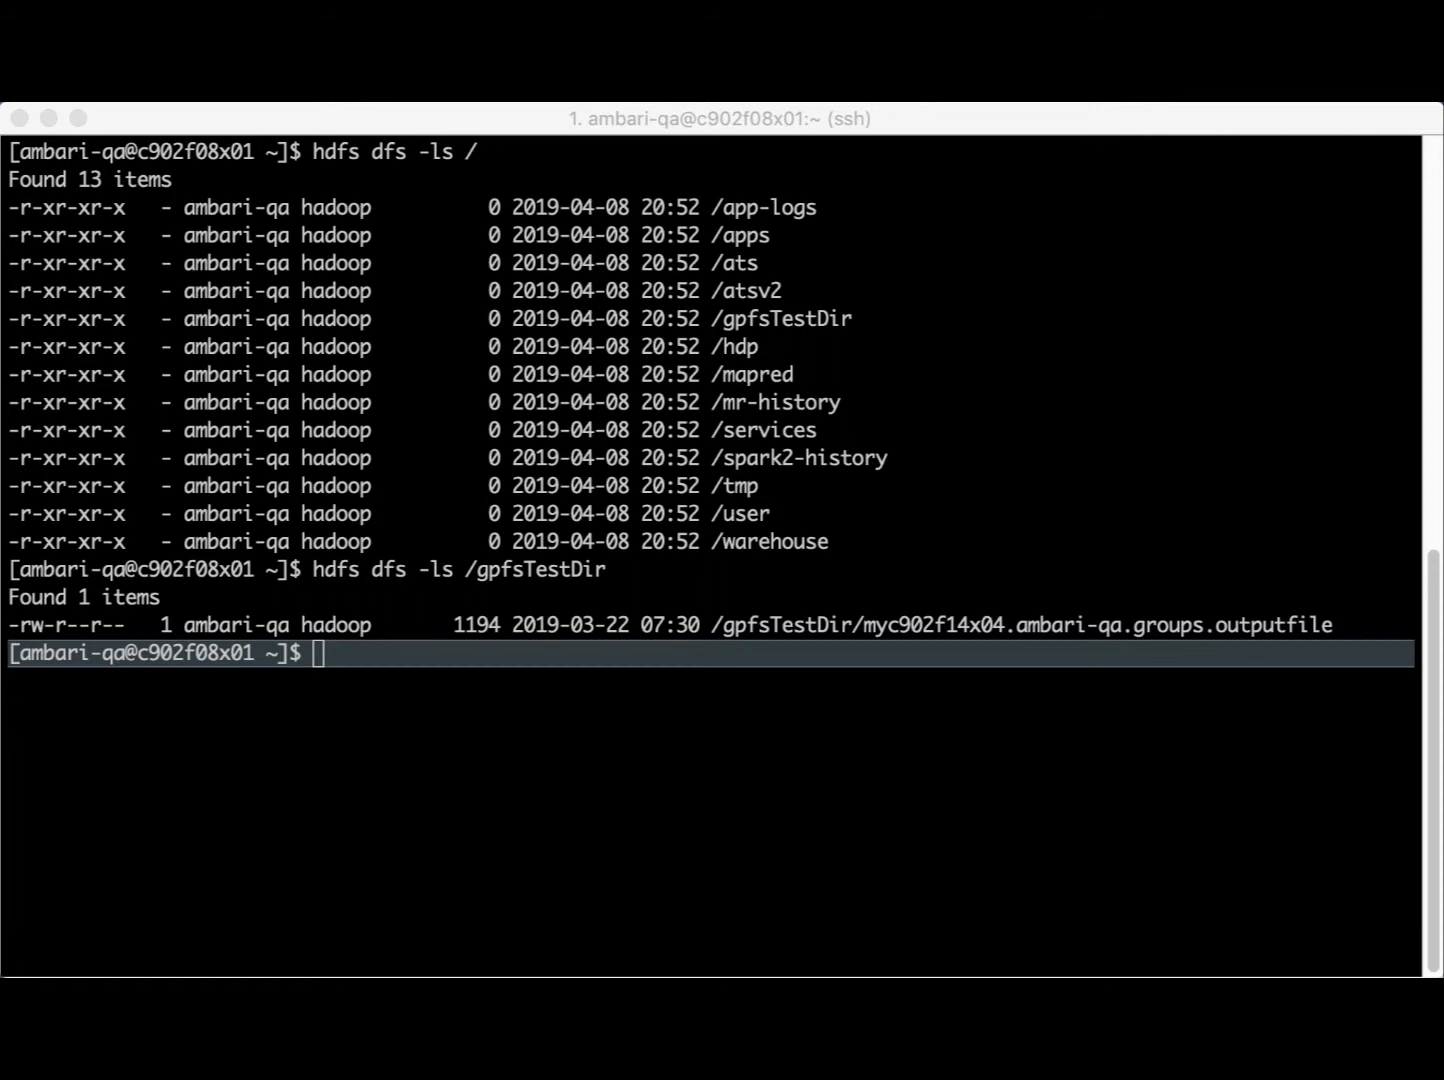
List the root of the ViewFS mount table viewfs://bdaviewfscluster/ with hadoop fs -ls
{"action": "left_click", "coordinate": [797, 827]}
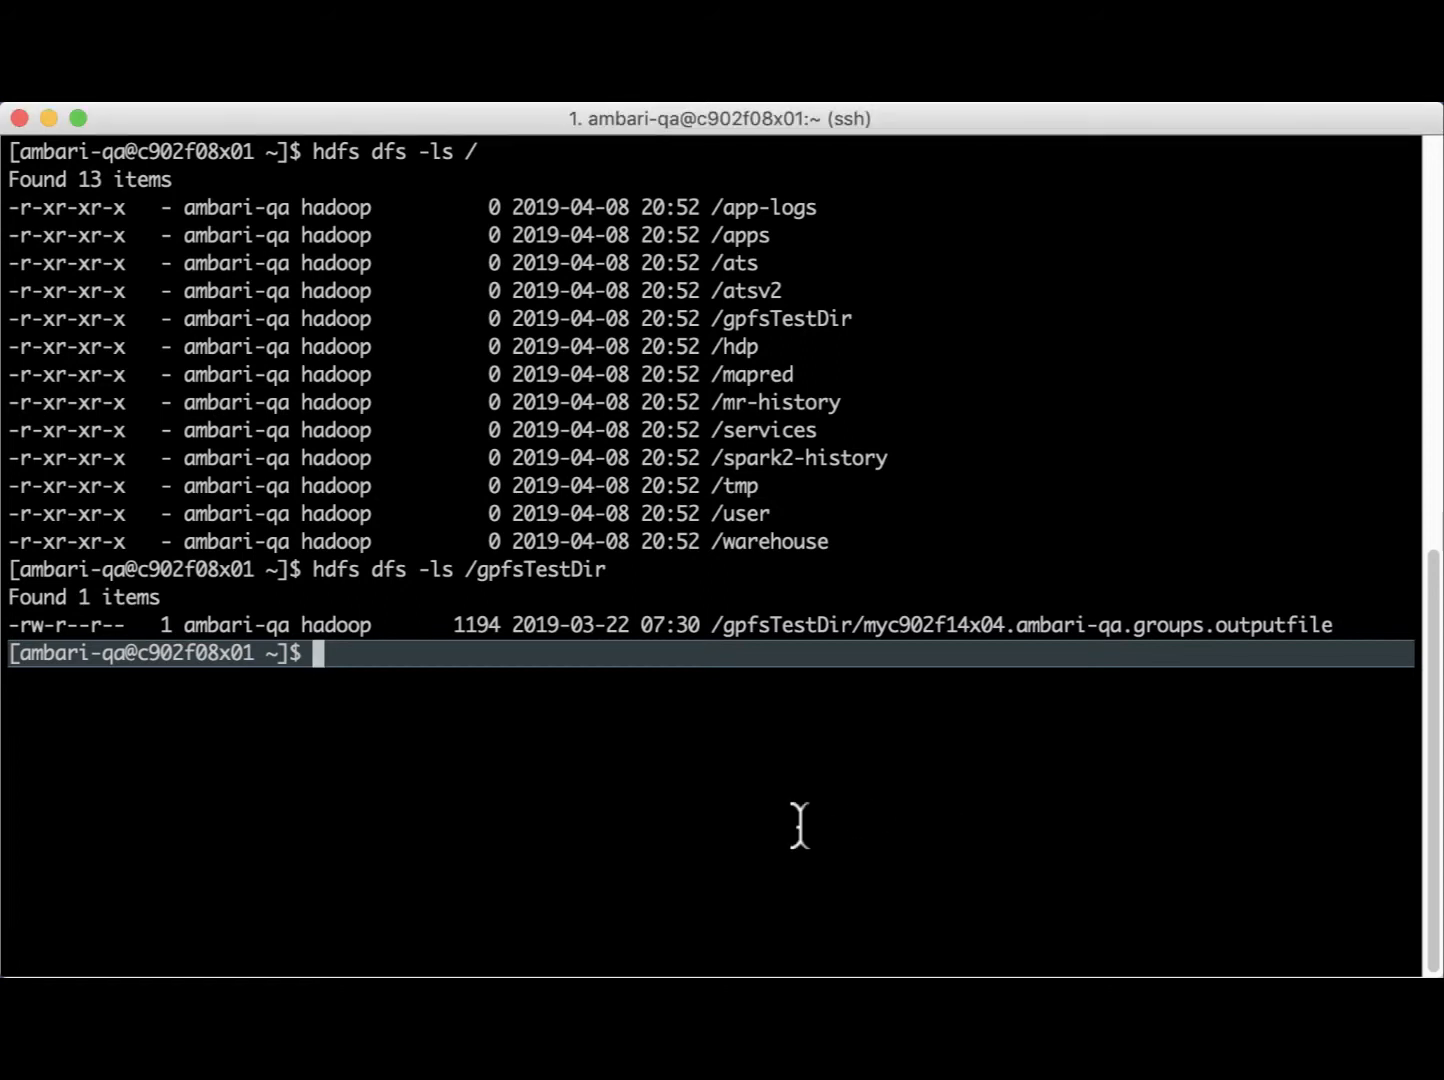
{"action": "type", "text": "hadoop fs -ls viewfs://bdaviewfscluster/"}
{"action": "key", "text": "Return"}
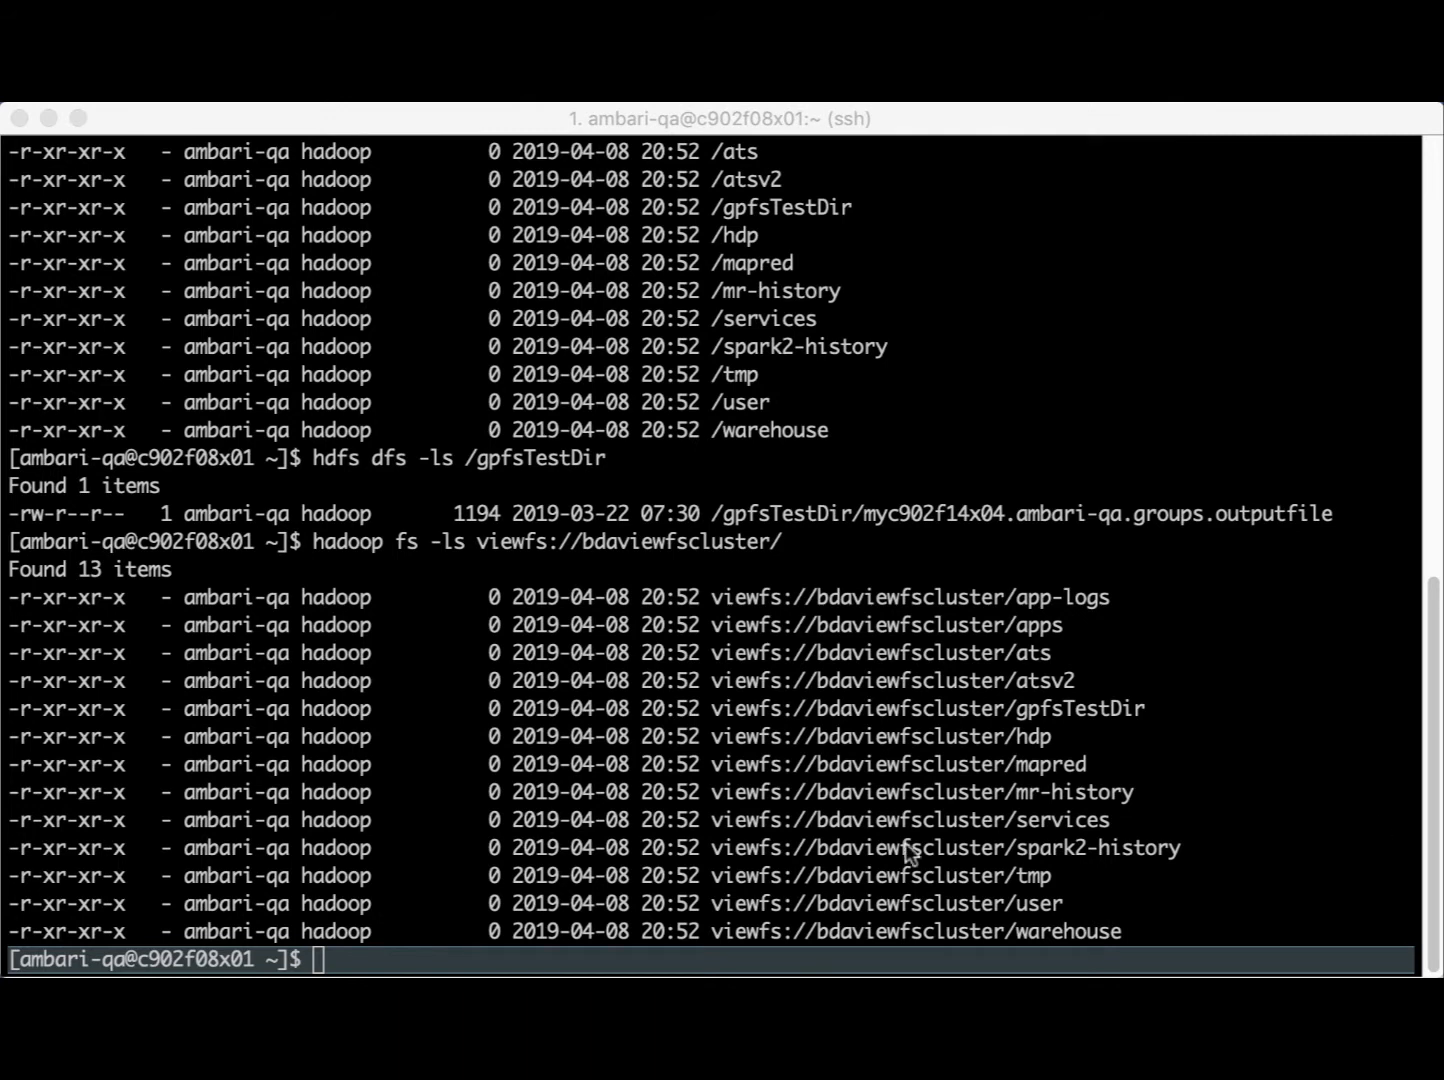
Print the contents of /gpfsTestDir/myc902f14x04.ambari-qa.groups.outputfile with hdfs dfs -cat
{"action": "left_click", "coordinate": [648, 935]}
{"action": "type", "text": "hdfs dfs -cat /gpfsTestDir/myc902f14x04.ambari-qa.groups.outputfile"}
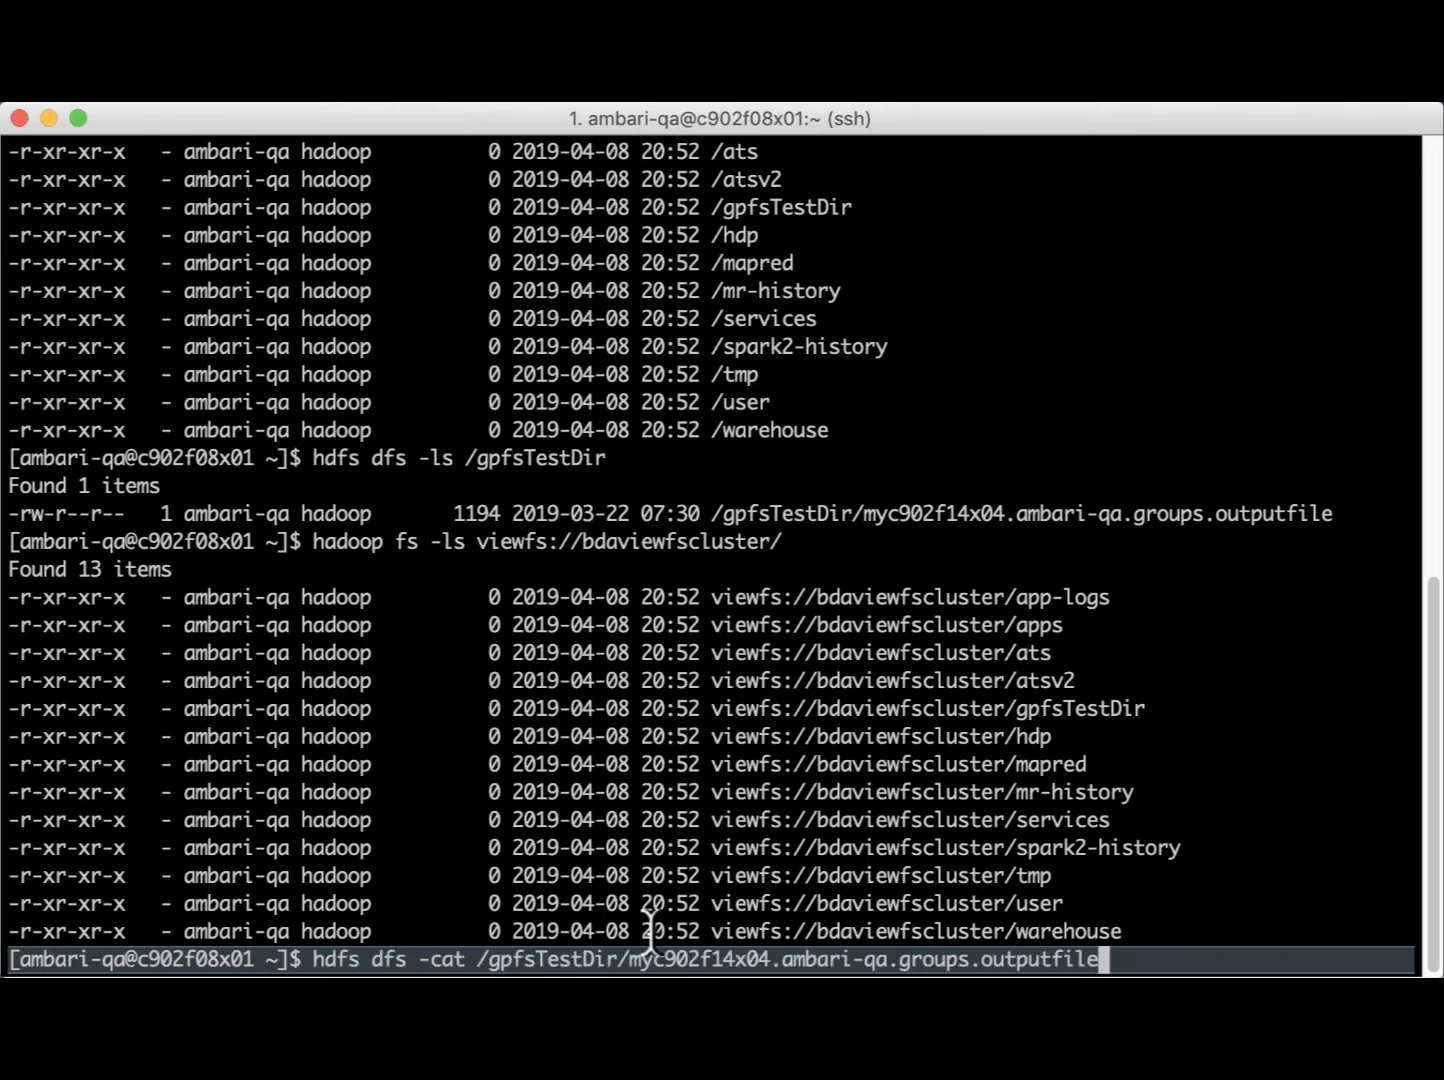
{"action": "key", "text": "Return"}
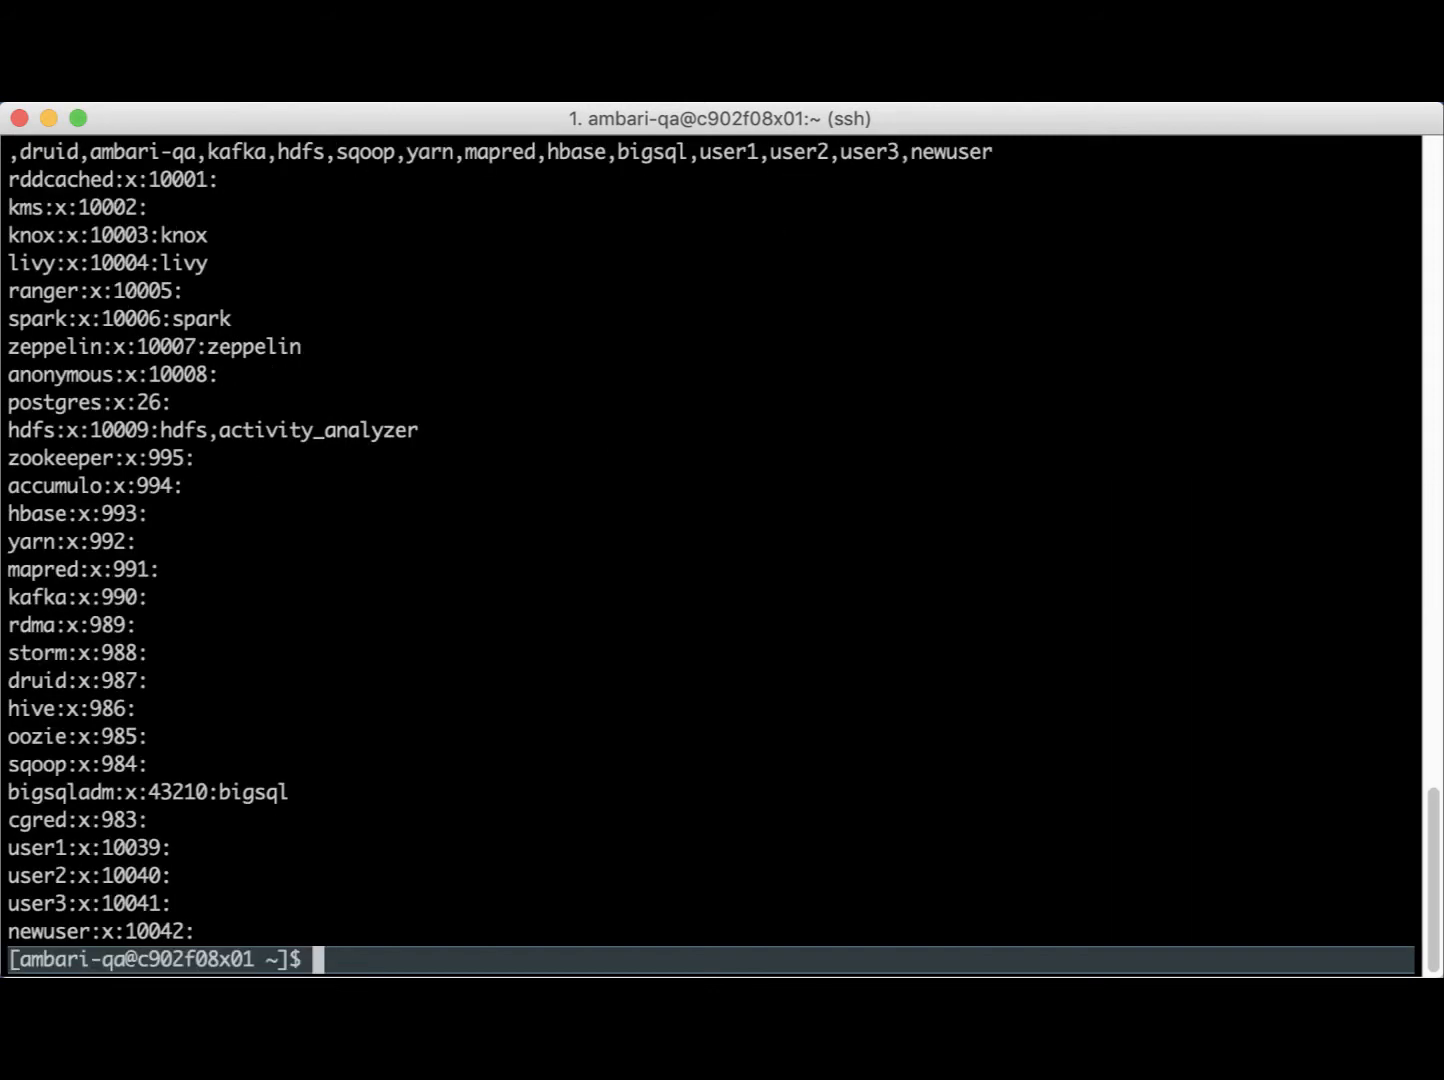
Copy the local file /etc/sysctl.conf to /gpfsTestDir/c902f08x01.sysctl.conf with hdfs dfs -copyFromLocal
{"action": "key", "text": "super+Tab"}
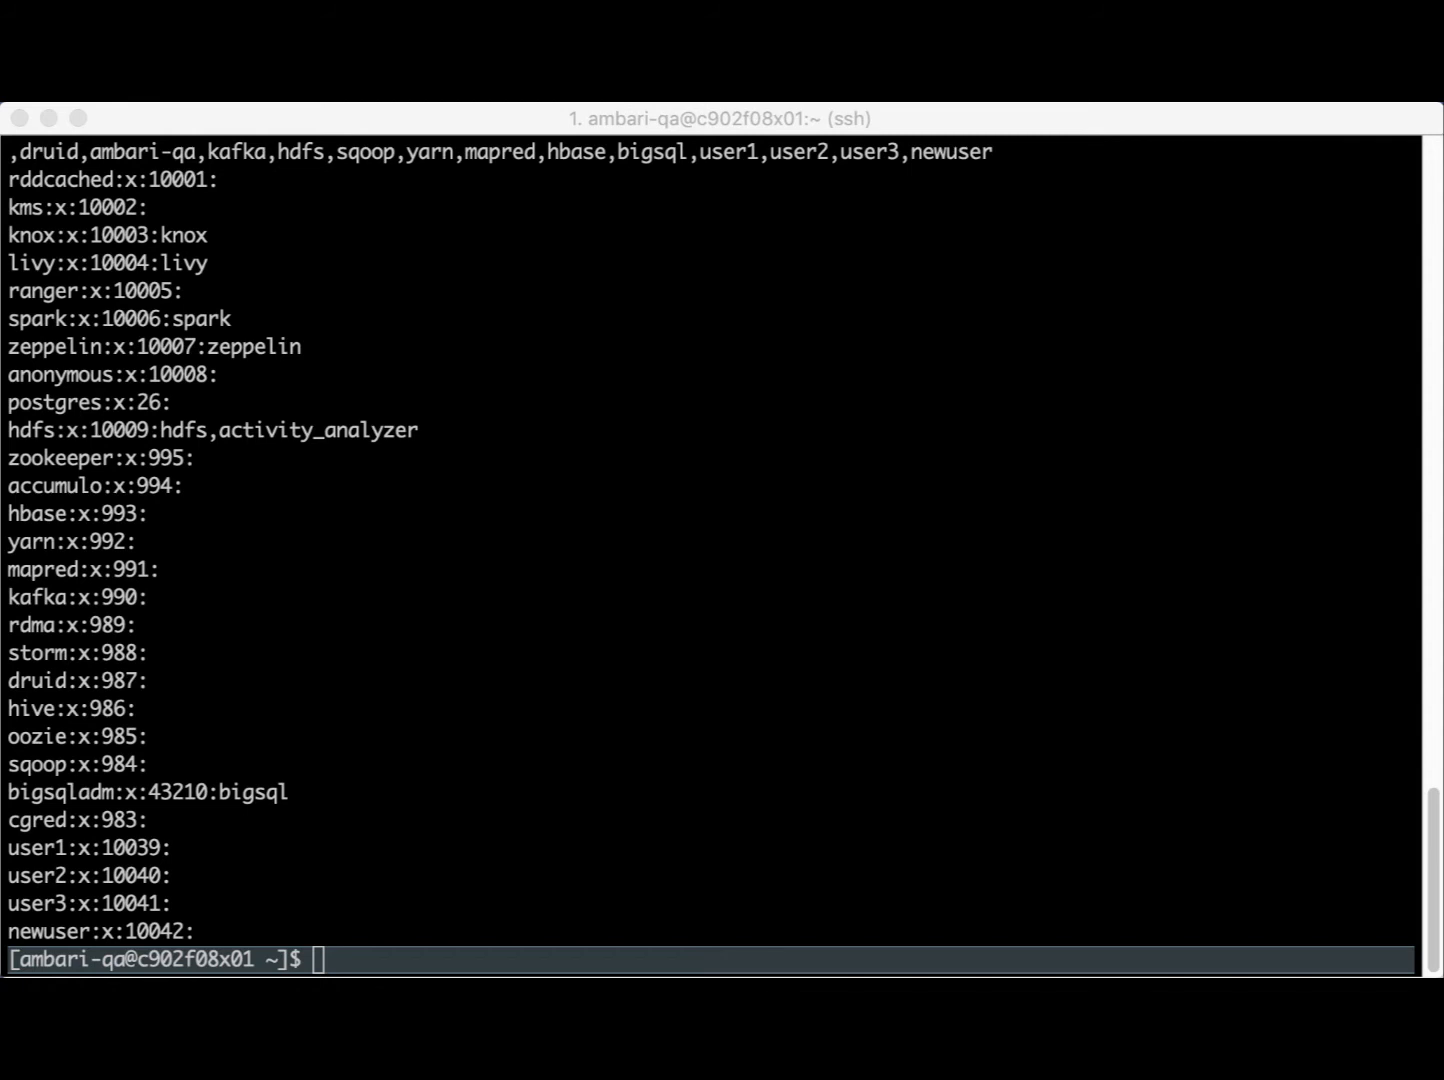
{"action": "left_click", "coordinate": [1013, 724]}
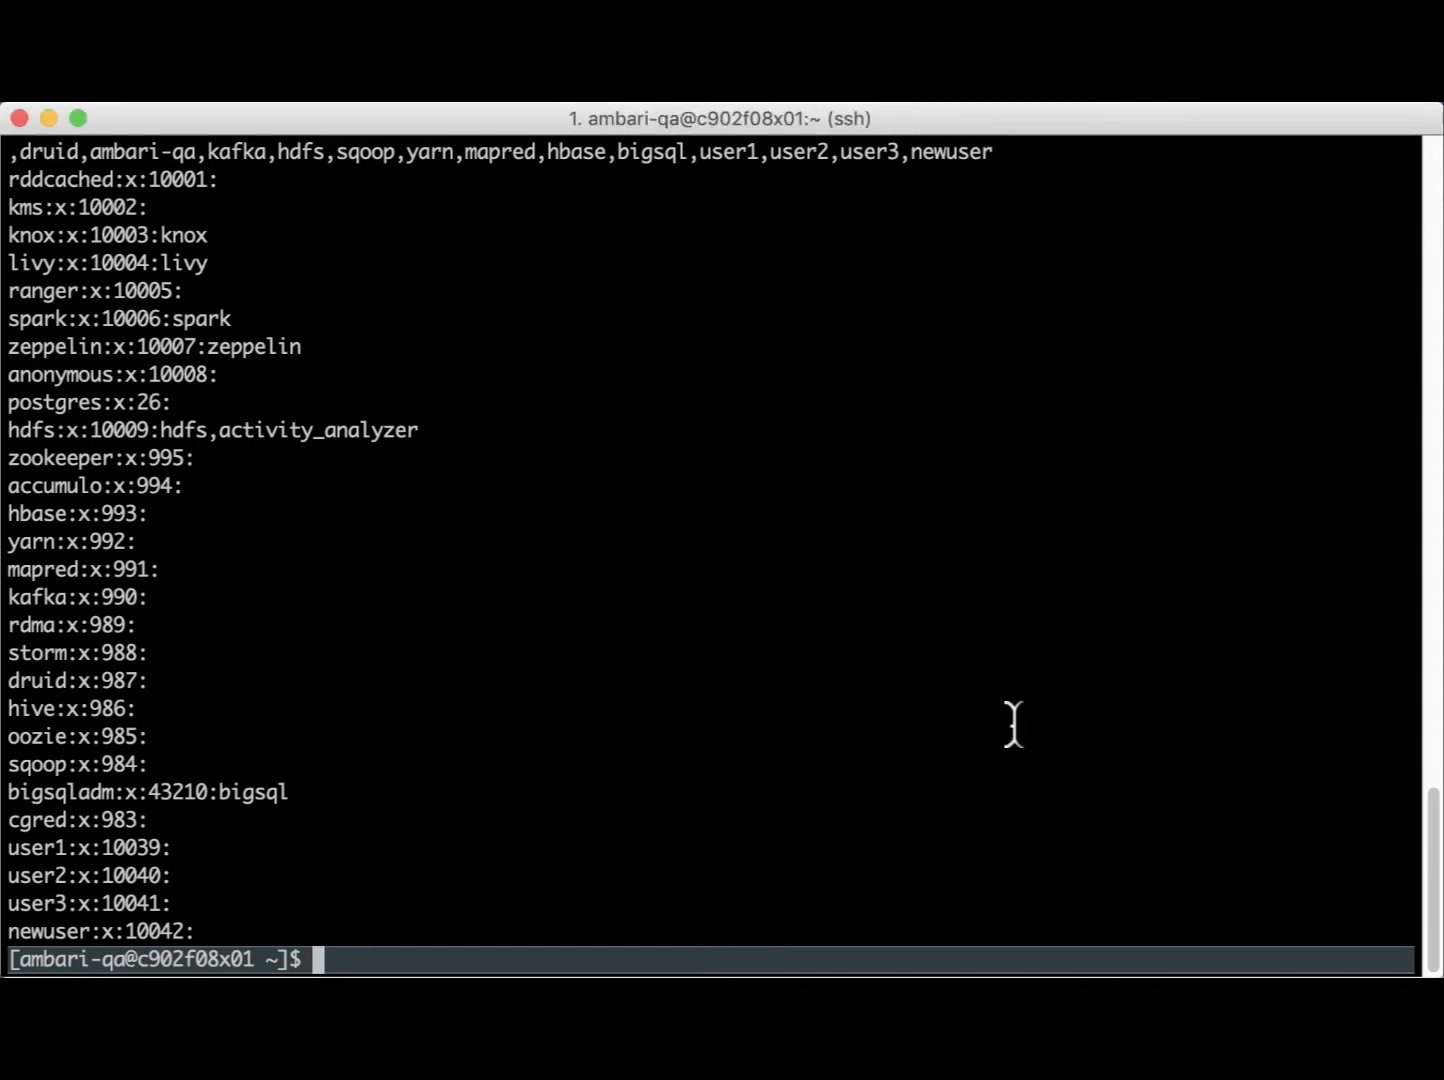
{"action": "type", "text": "hdfs dfs -copyFromLocal /etc/sysctl.conf /gpfsTestDir/c902f08x01.sysctl.conf"}
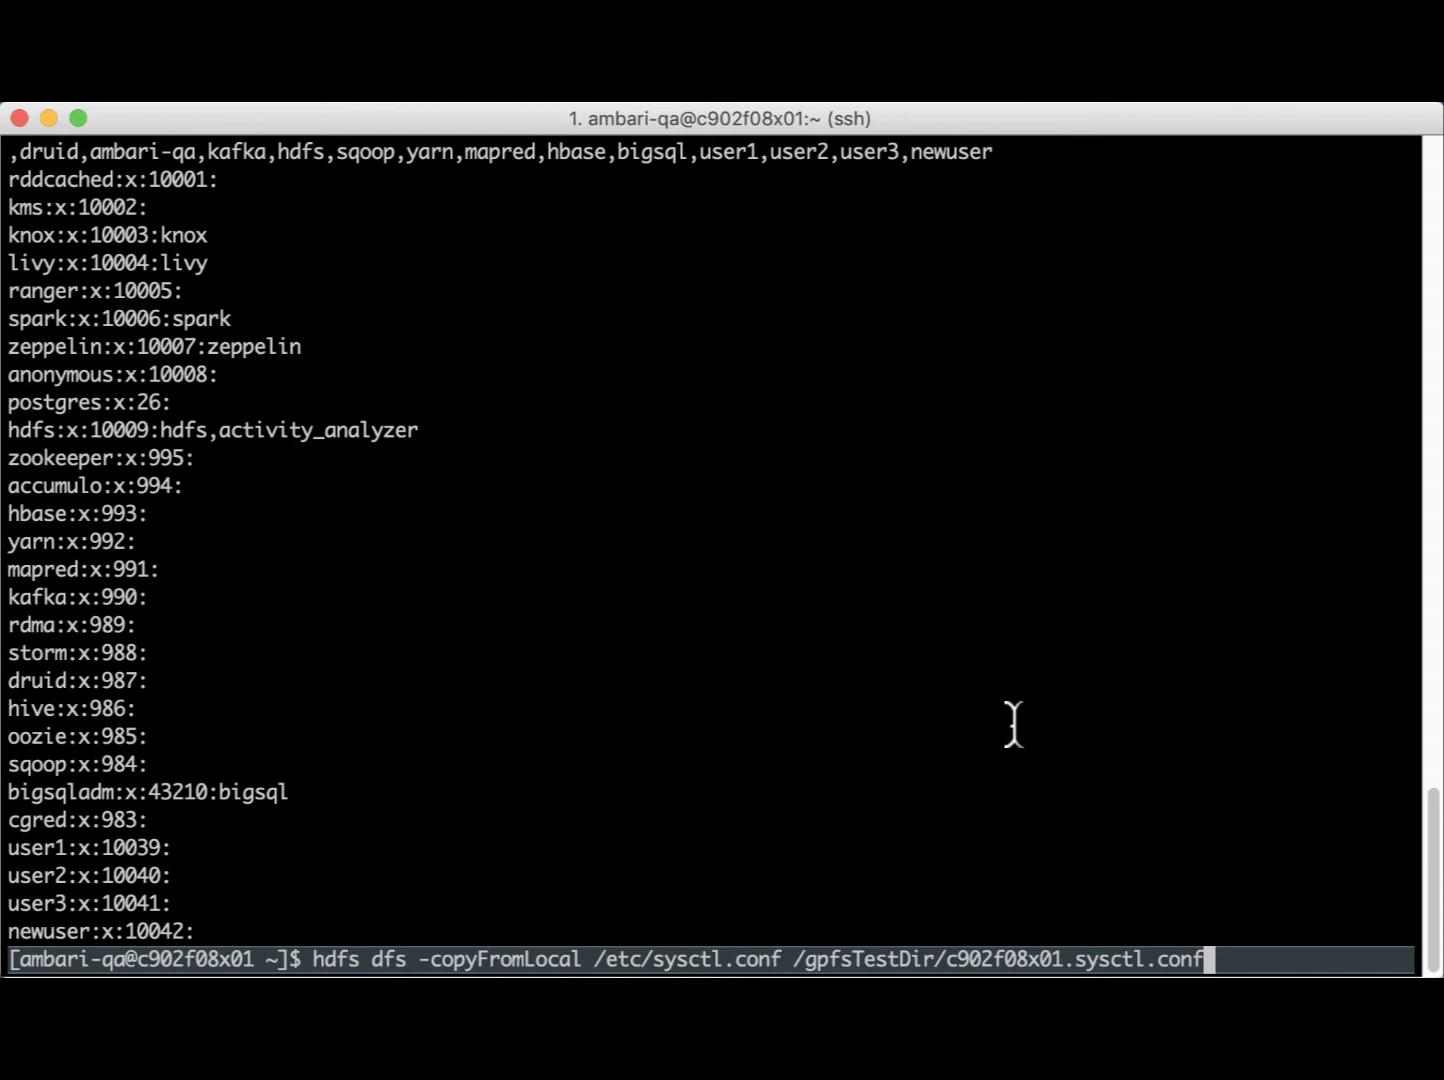
{"action": "key", "text": "Return"}
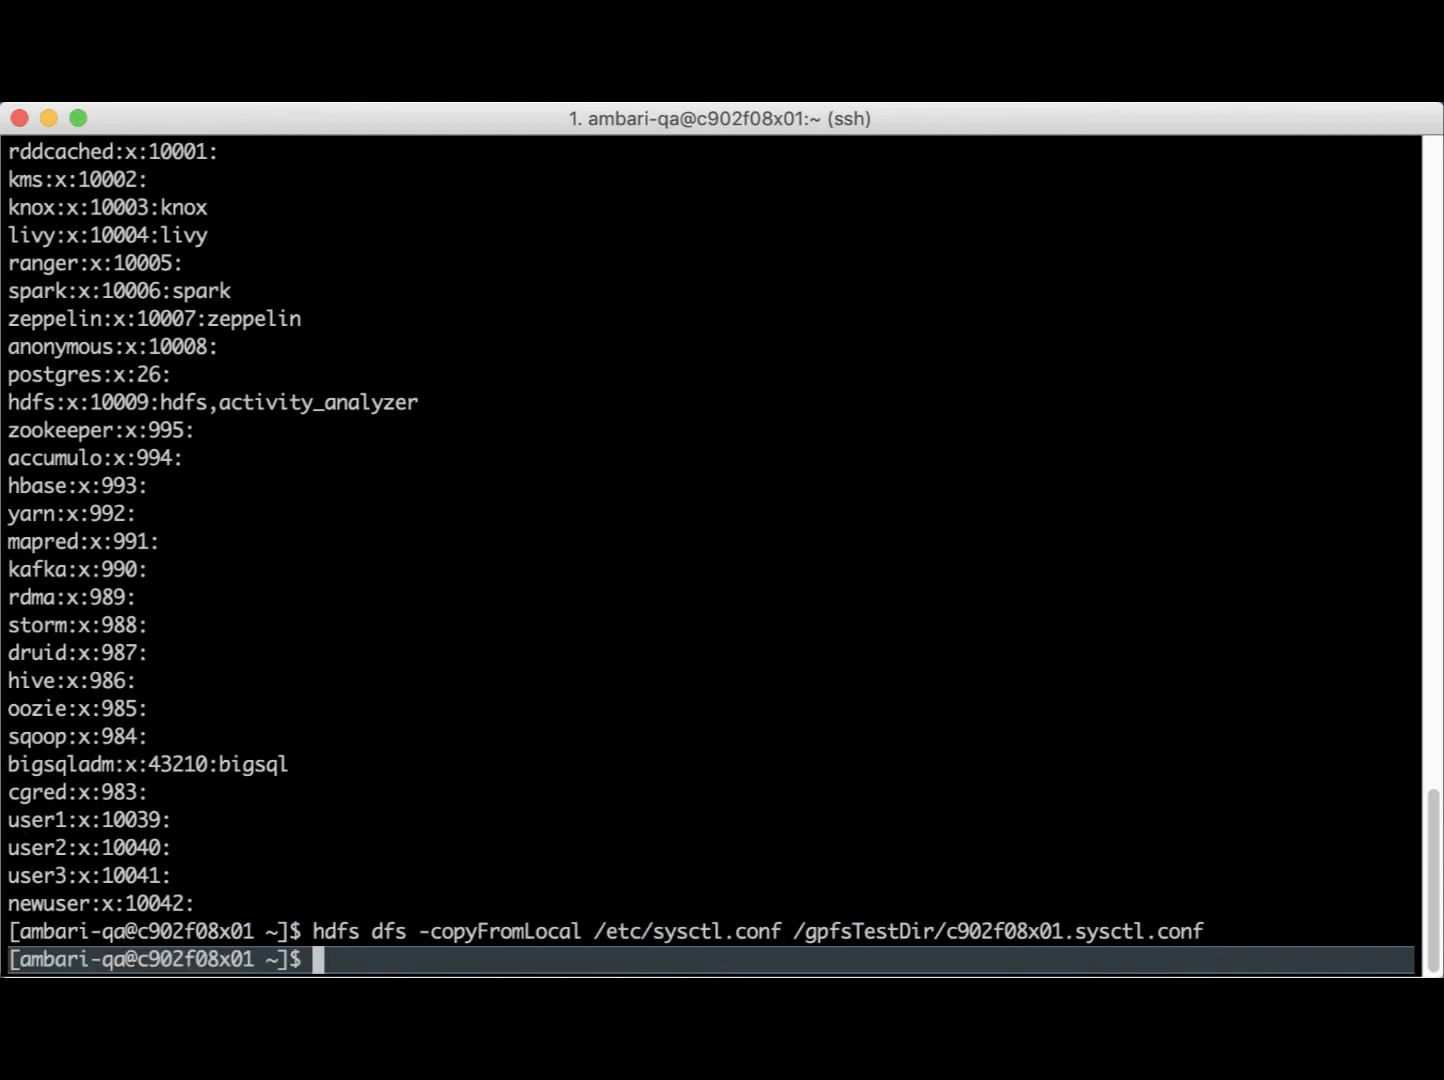
Print the contents of /gpfsTestDir/c902f08x01.sysctl.conf with hdfs dfs -cat
{"action": "key", "text": "super+Tab"}
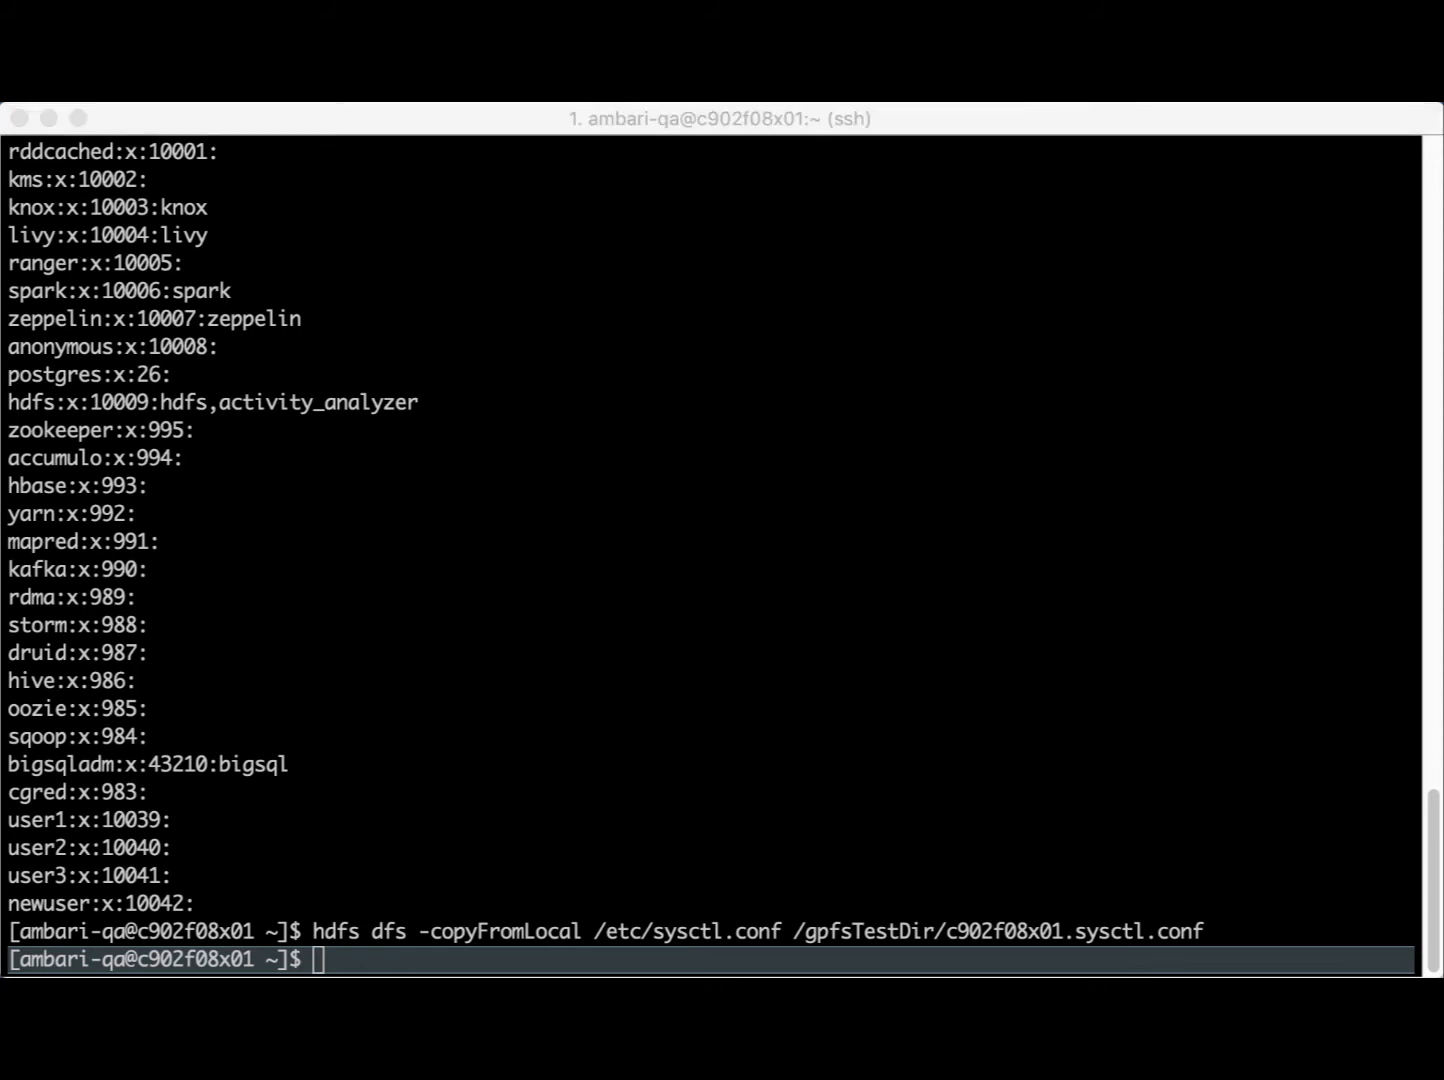
{"action": "key", "text": "super+Tab"}
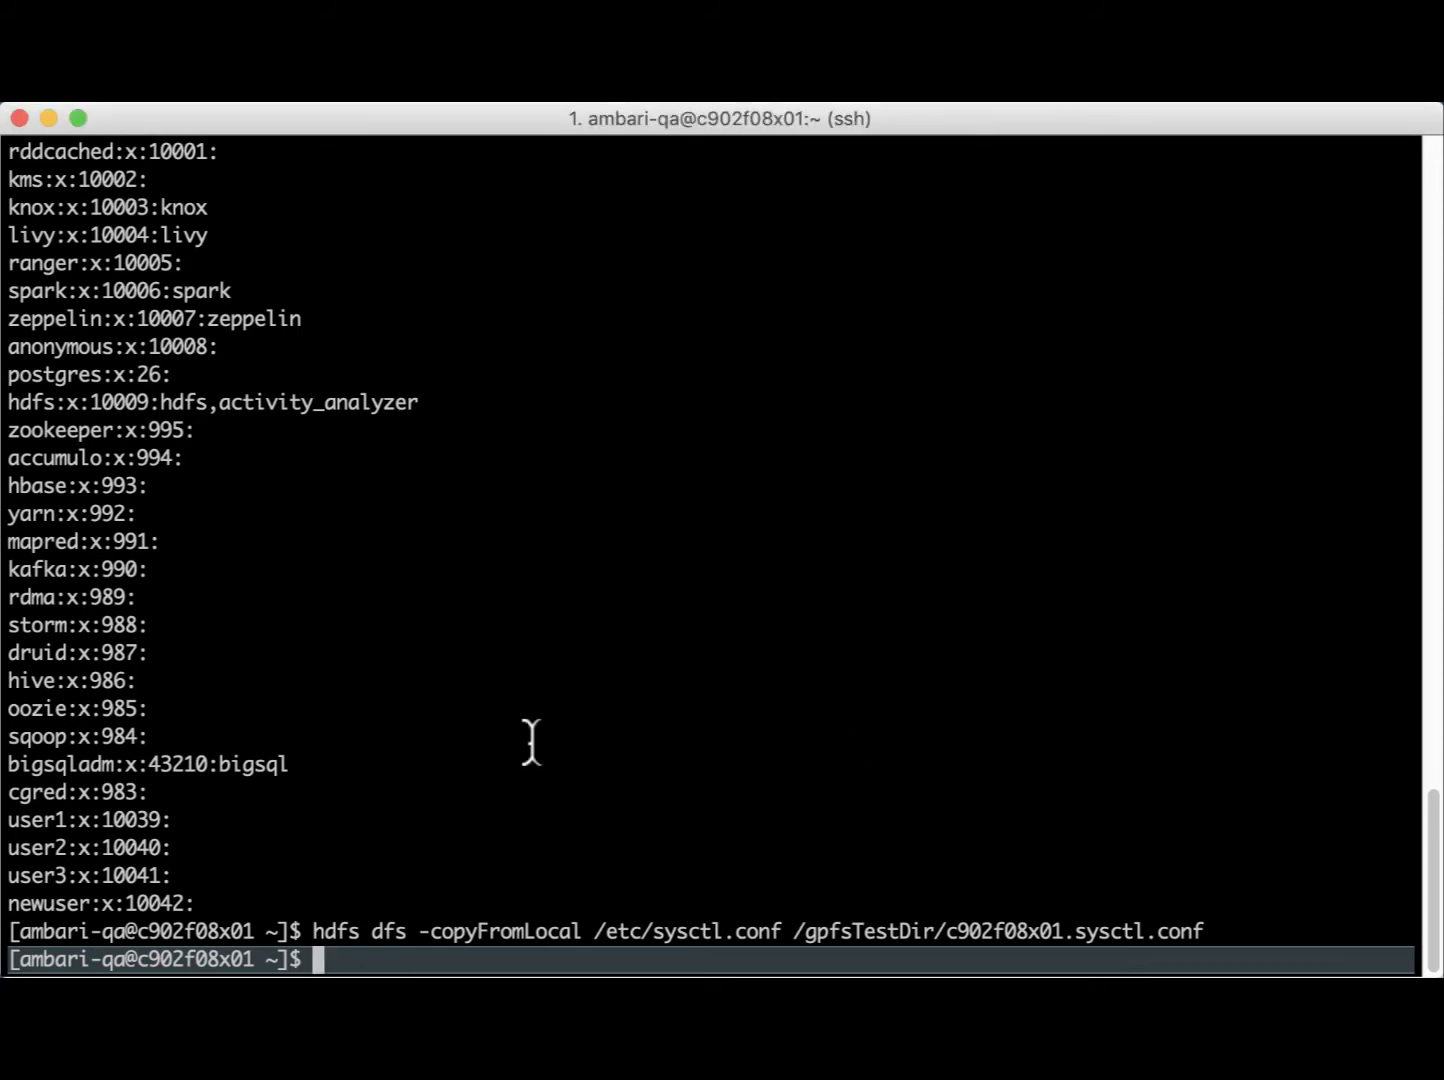
{"action": "type", "text": "hdfs dfs -cat /gpfsTestDir/c902f08x01.sysctl.conf"}
{"action": "key", "text": "Return"}
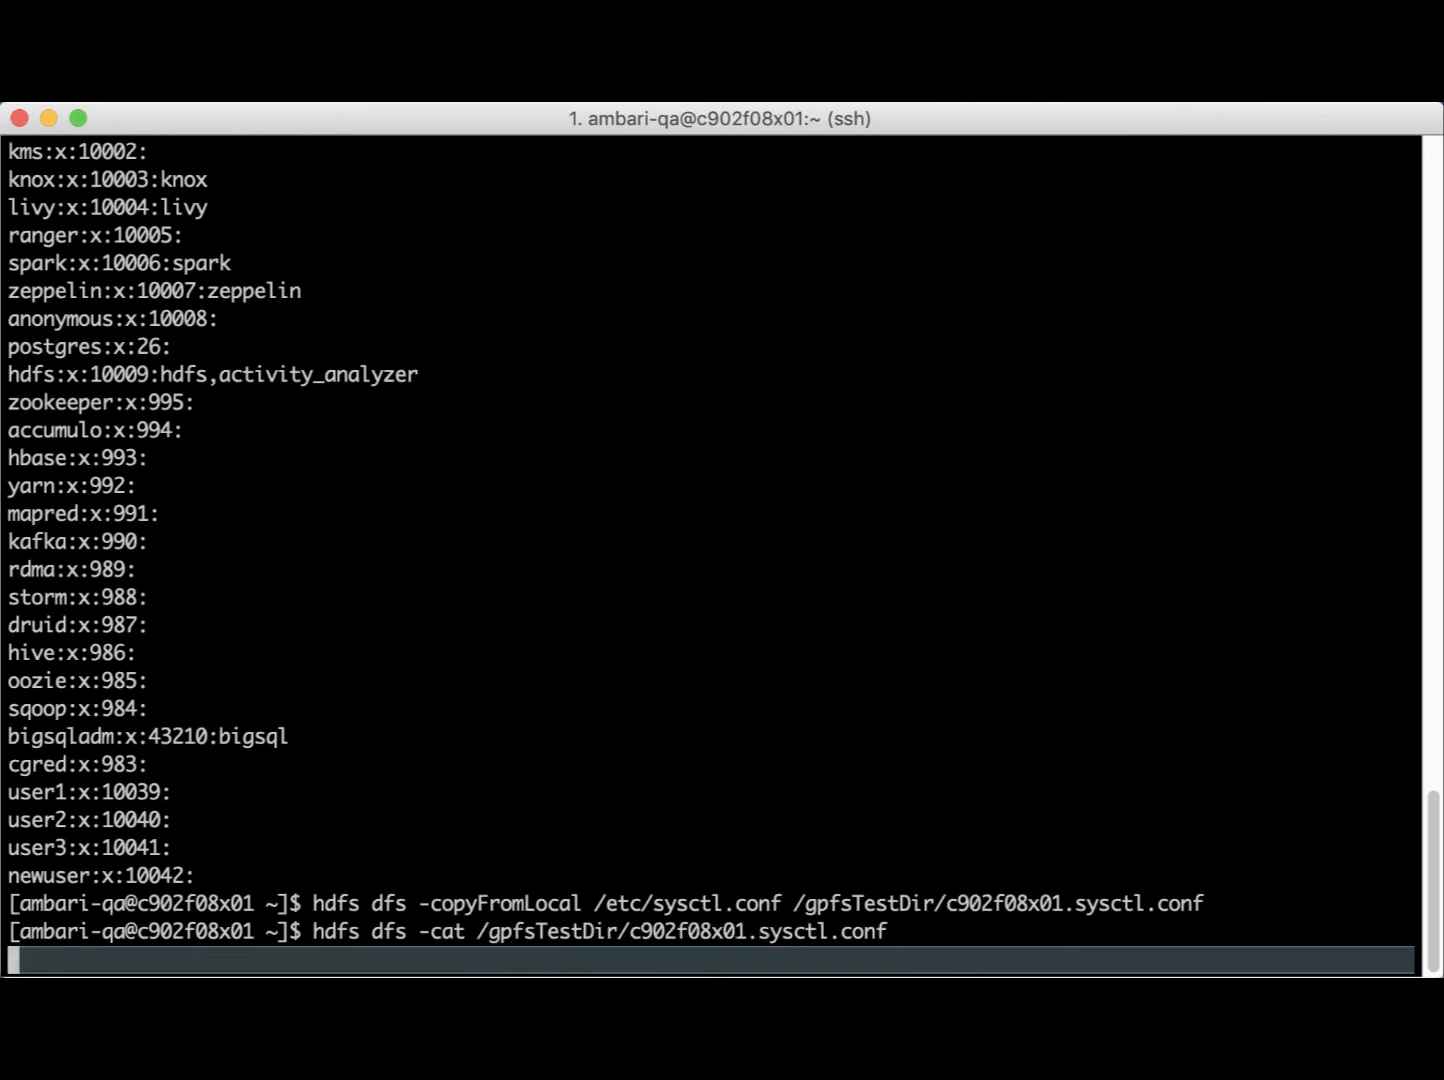